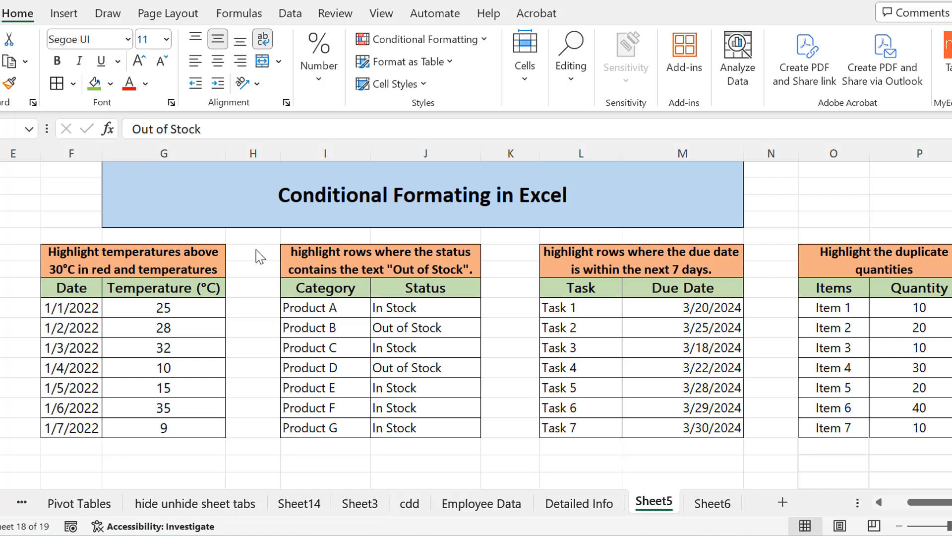
Examine the temperature table's values and the highlighting criteria in its heading, and glance over the stock status table
click(157, 265)
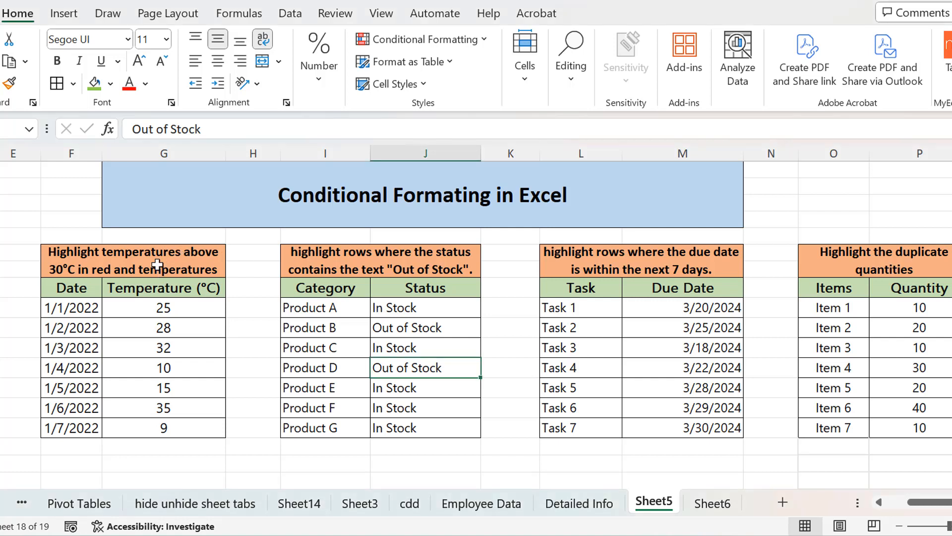
click(158, 266)
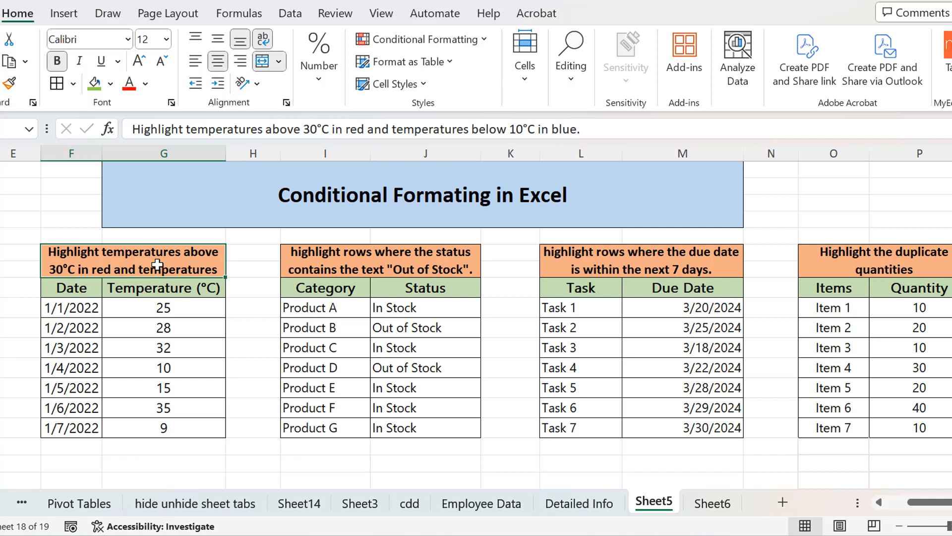
click(152, 293)
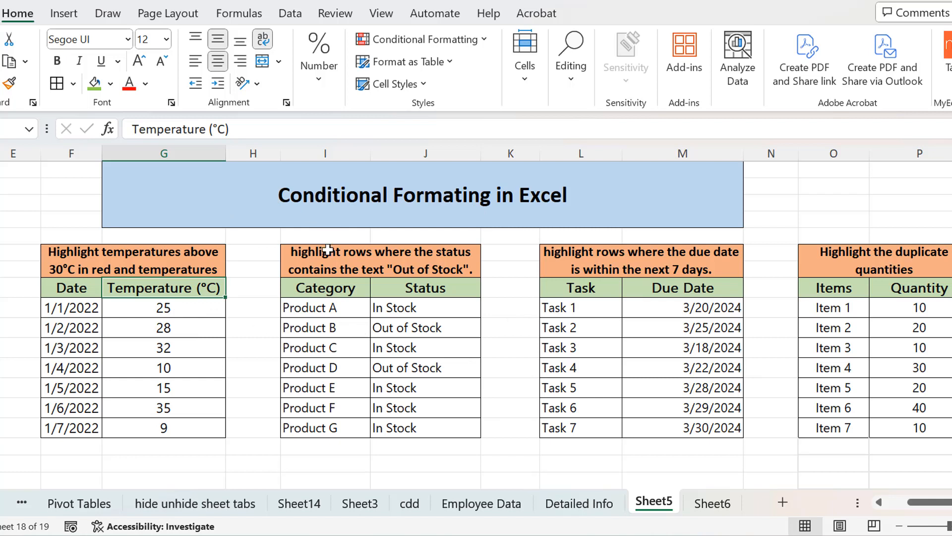
drag(487, 302, 432, 301)
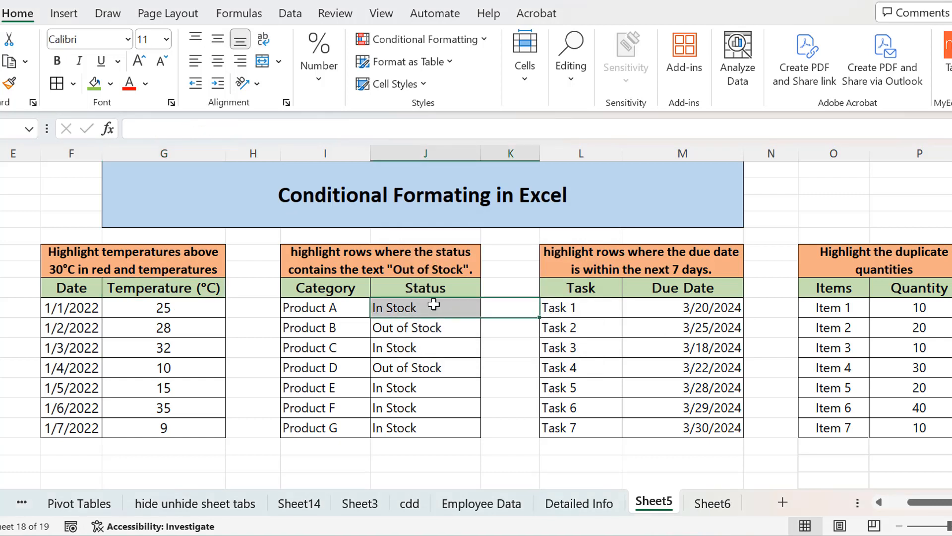
click(431, 300)
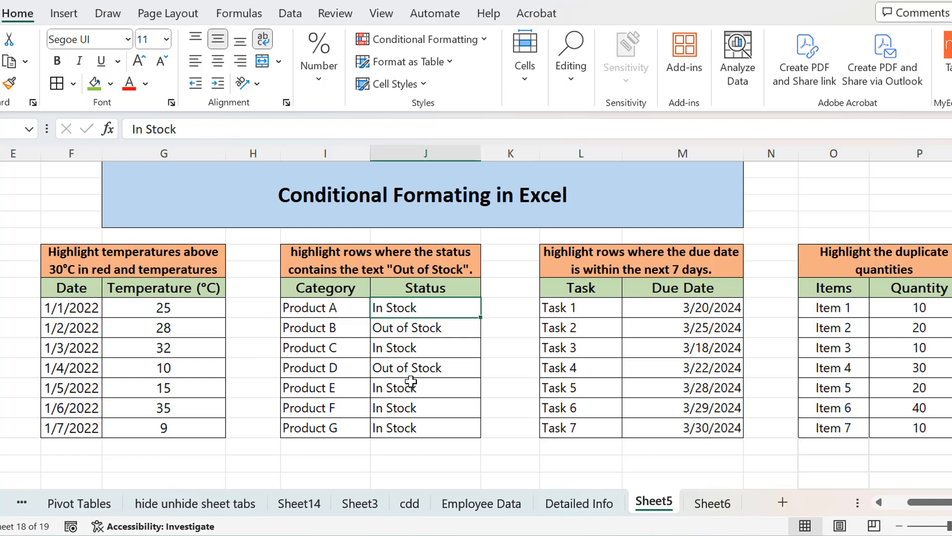
click(155, 332)
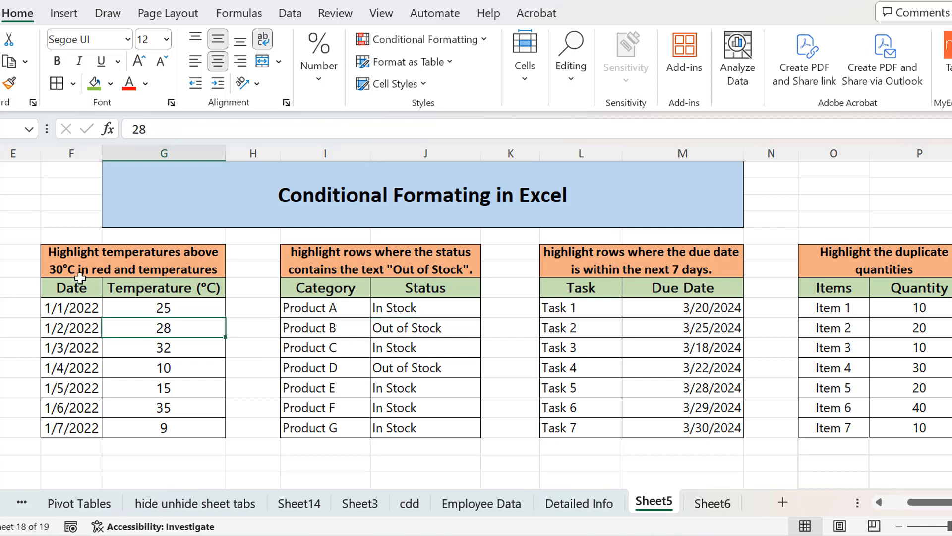
drag(80, 277, 159, 427)
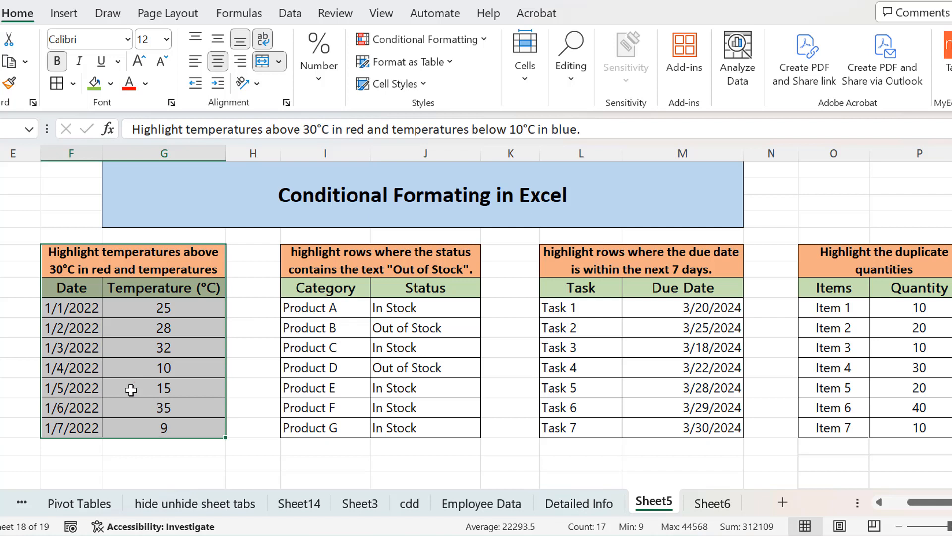
click(119, 370)
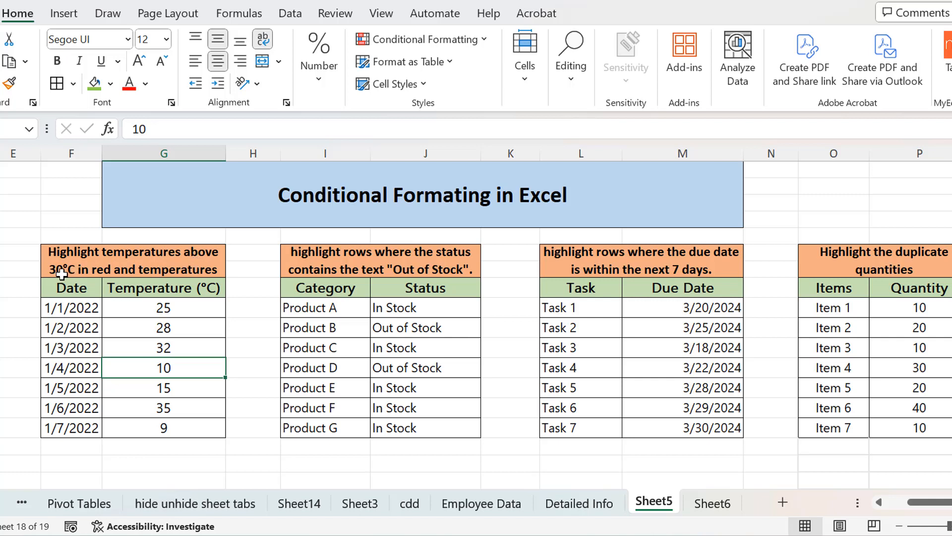
click(99, 270)
double_click(184, 270)
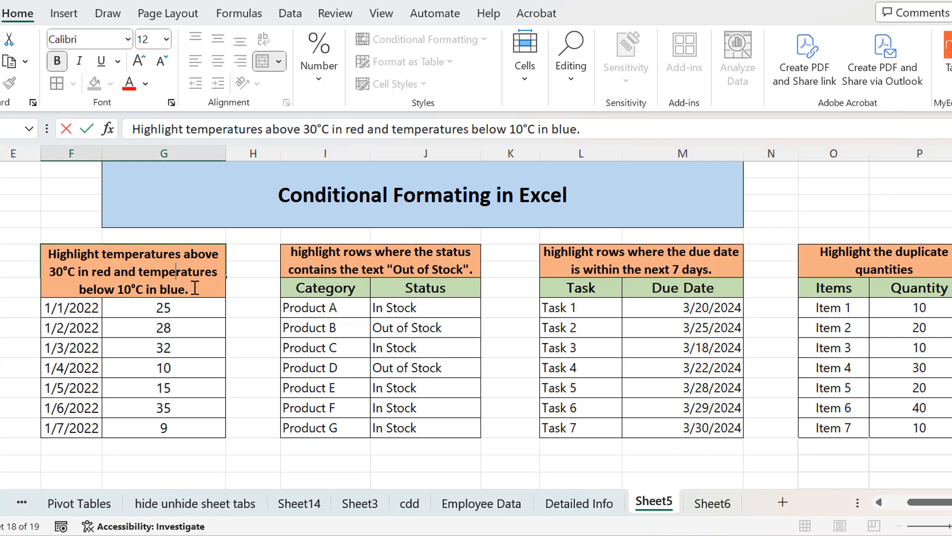
click(155, 409)
drag(159, 306, 144, 425)
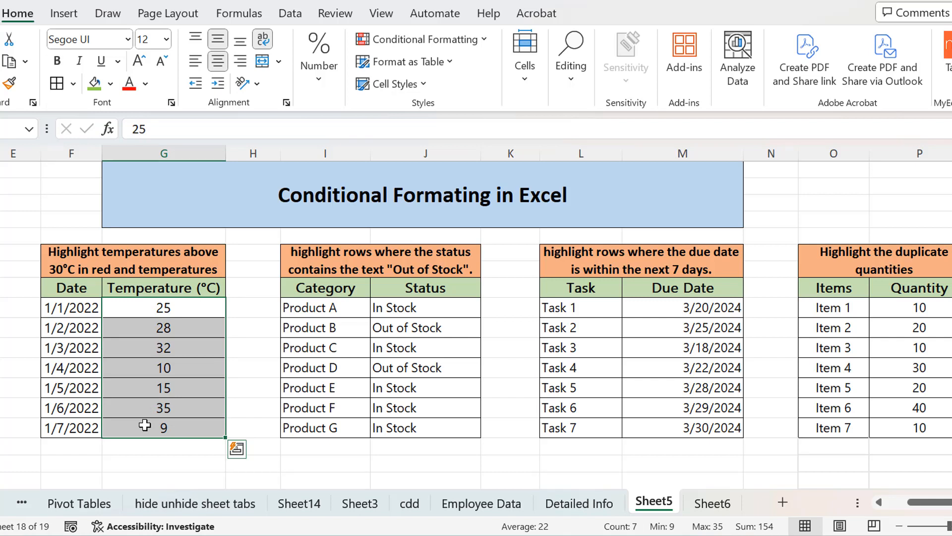
click(158, 331)
click(155, 349)
click(153, 374)
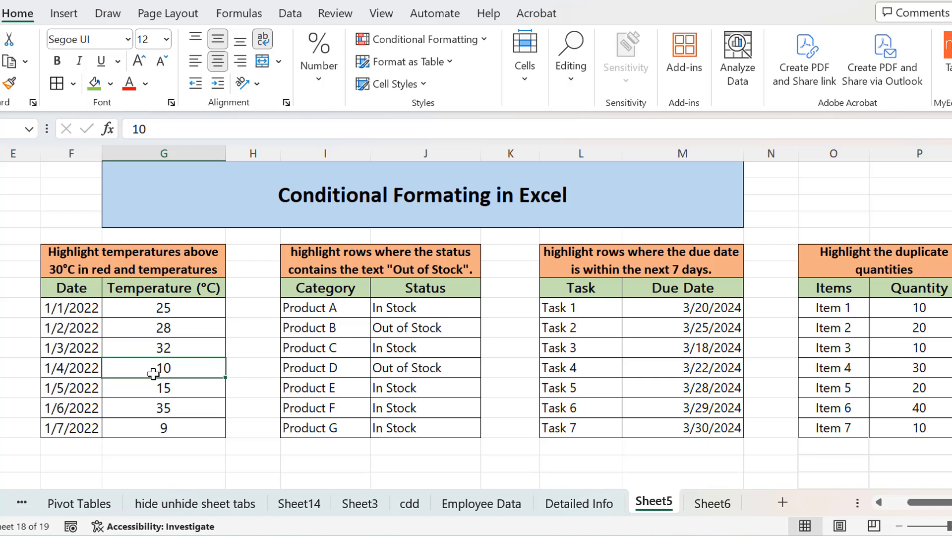
click(149, 255)
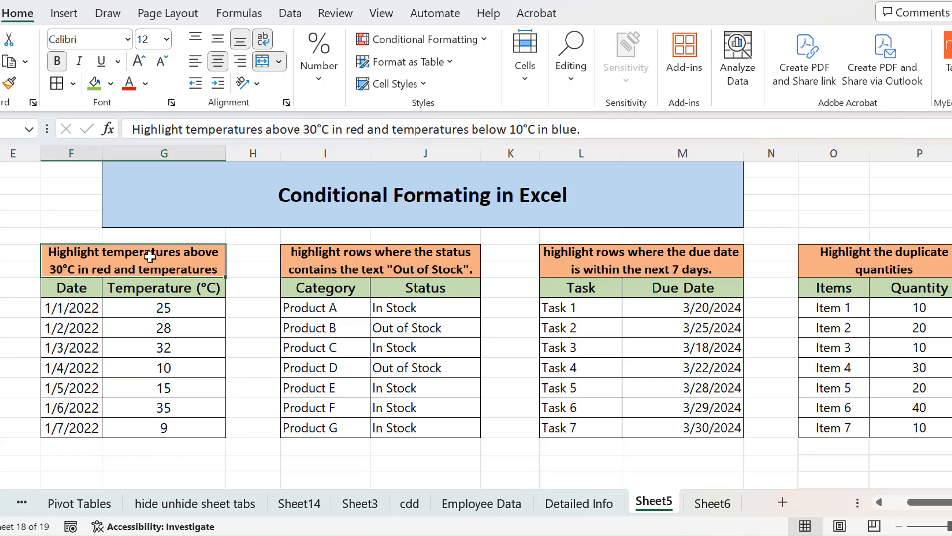
double_click(151, 257)
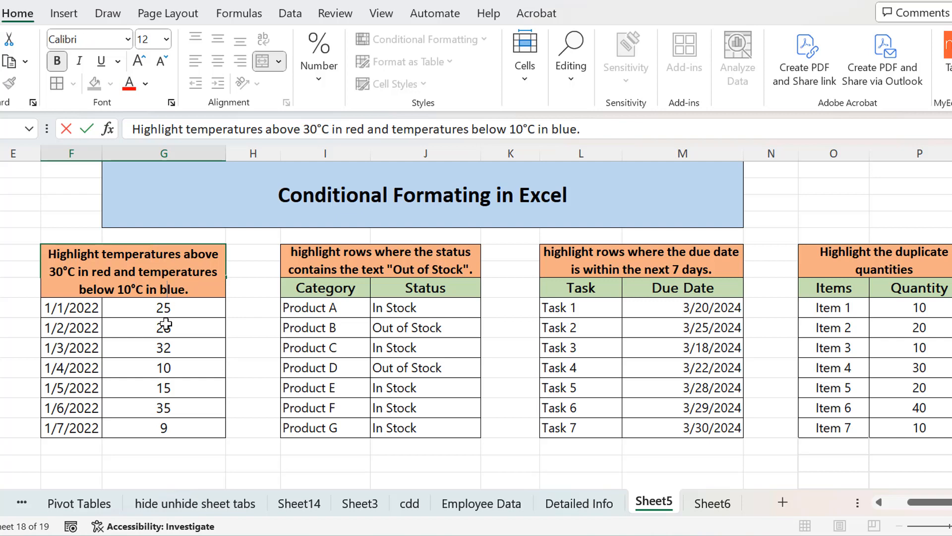
Start a Greater Than highlight rule on all values in the Temperature (°C) column with a threshold of 30
click(134, 327)
drag(177, 323, 171, 445)
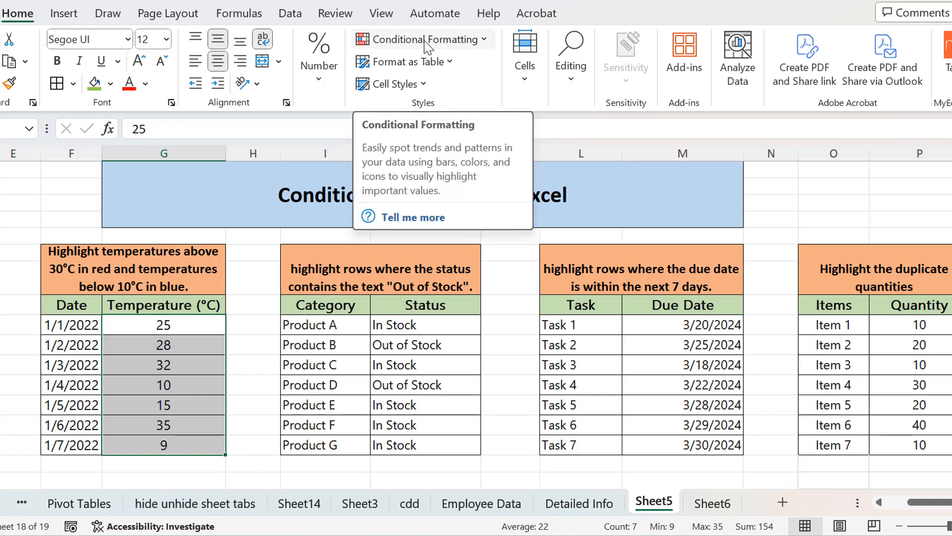
click(483, 42)
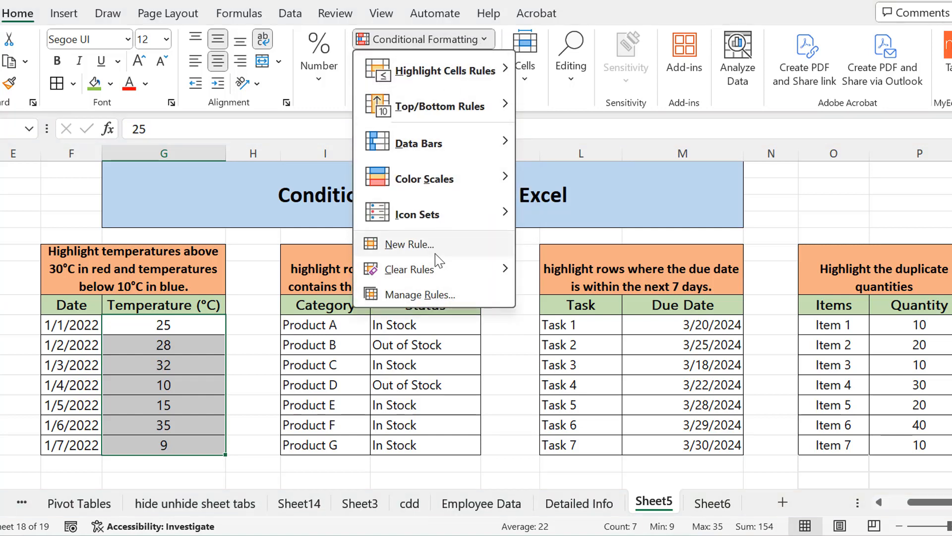
mouse_move(417, 79)
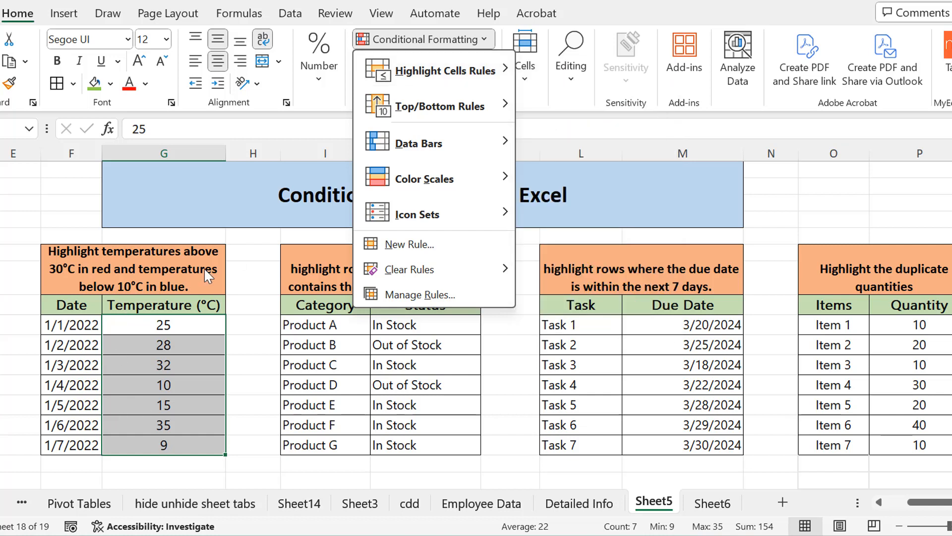
mouse_move(501, 81)
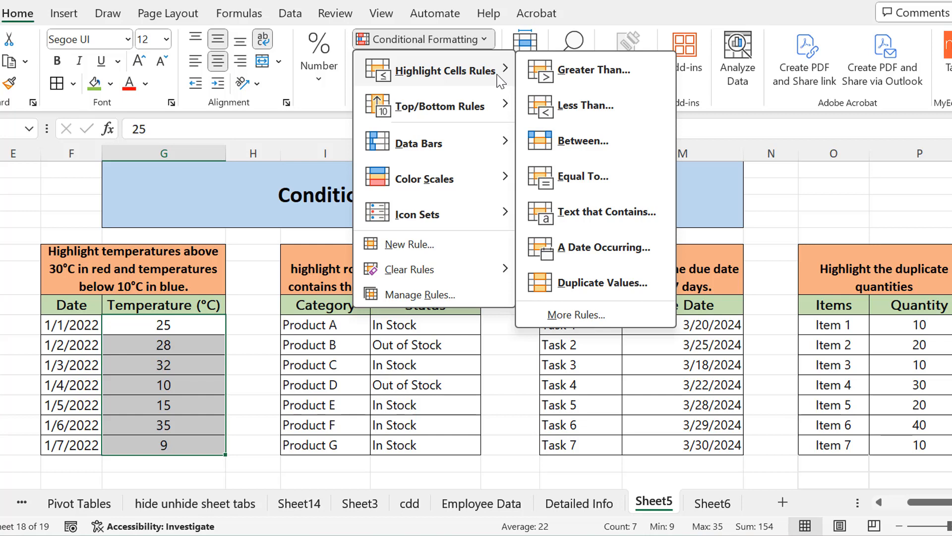
click(598, 73)
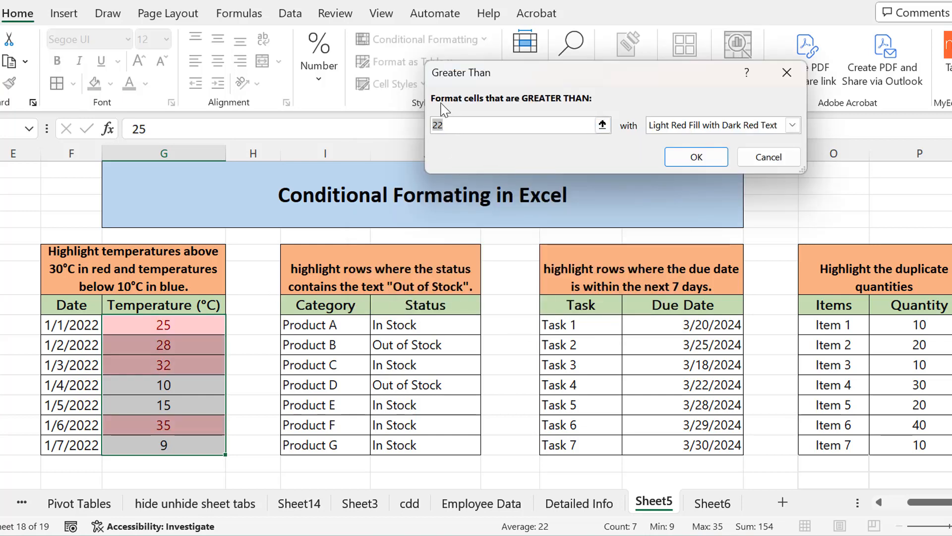
click(471, 124)
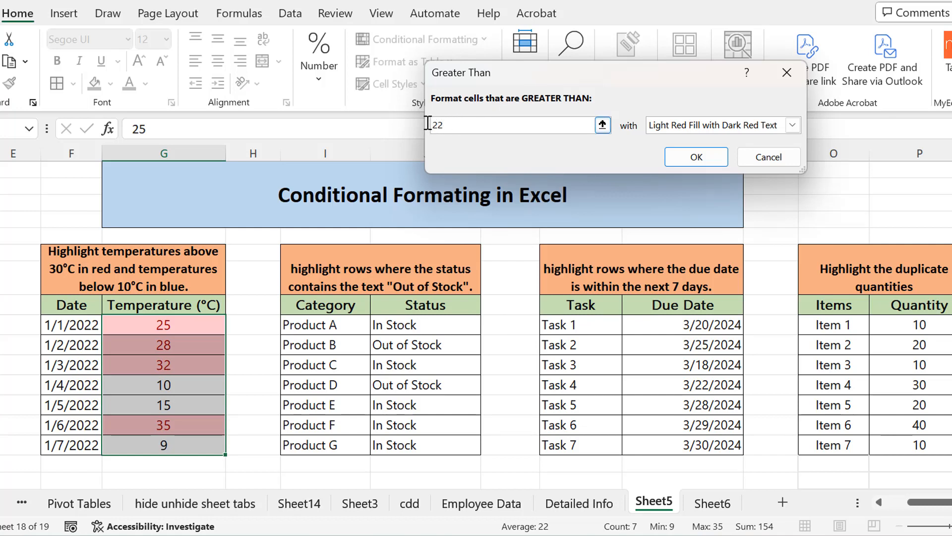
key(BackSpace)
key(BackSpace)
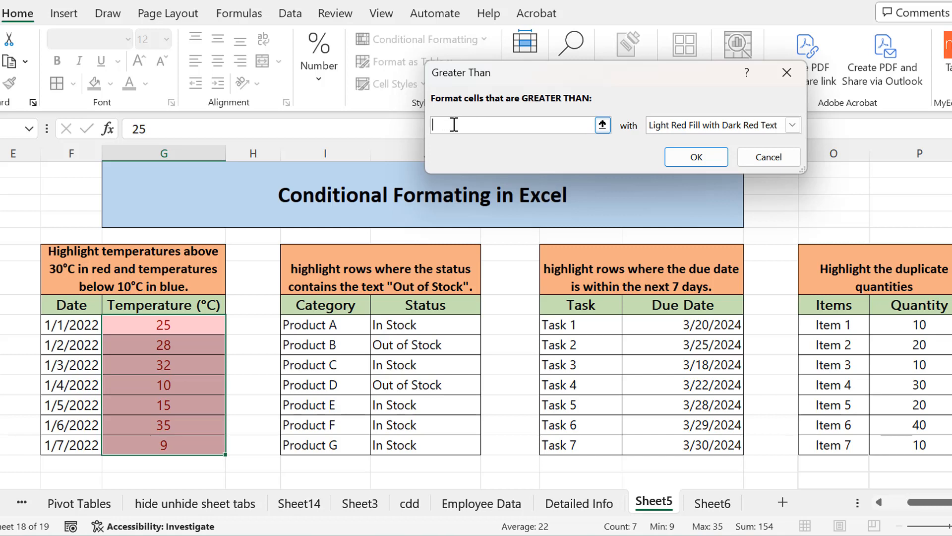
text(30)
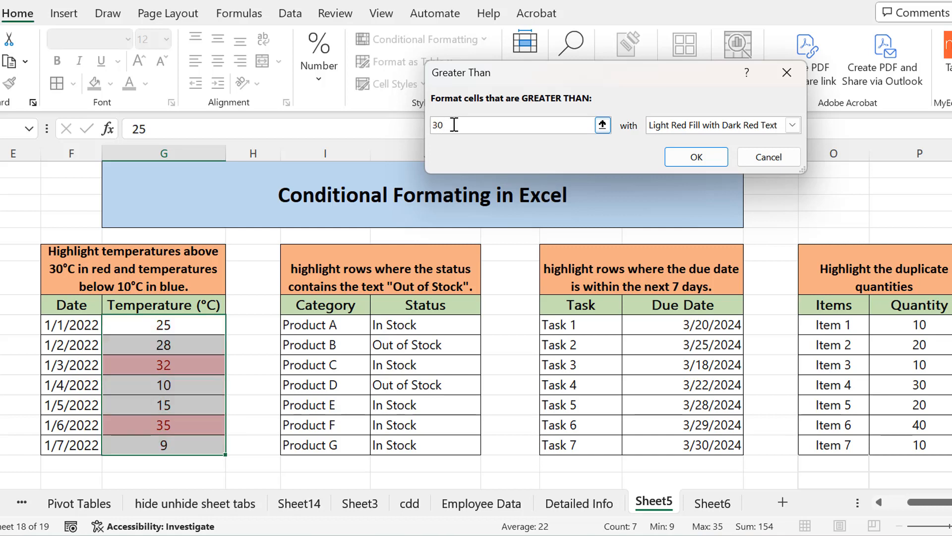
Give the Greater Than rule a custom format with a light blue background fill and apply it
click(792, 128)
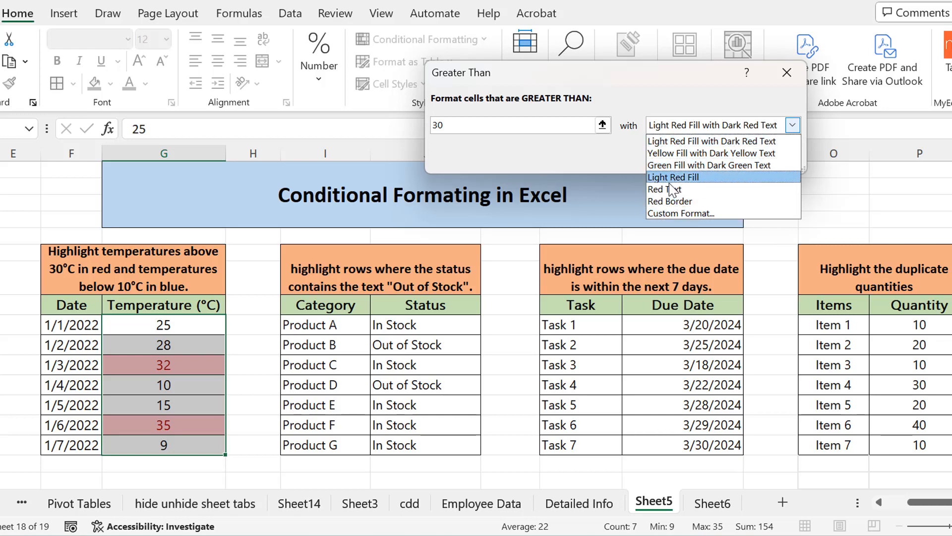
click(675, 213)
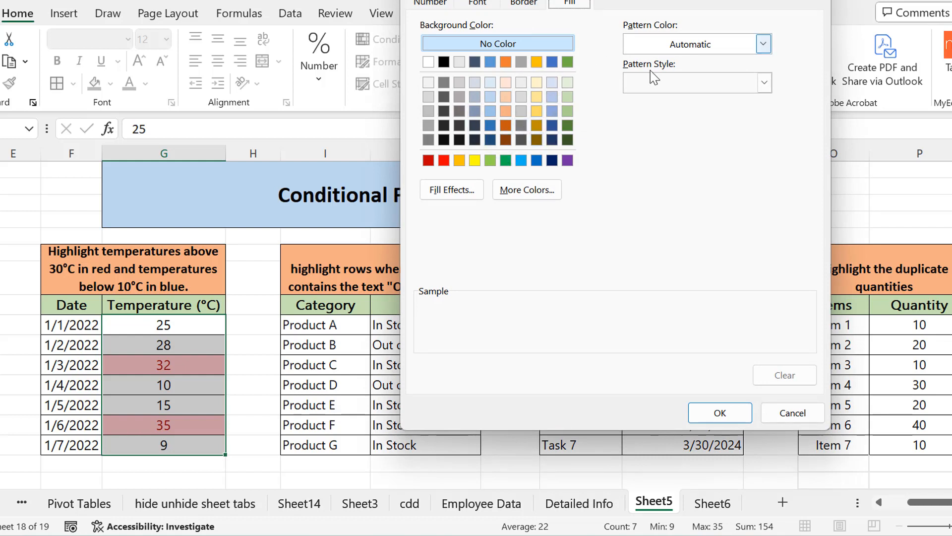
click(520, 160)
click(720, 413)
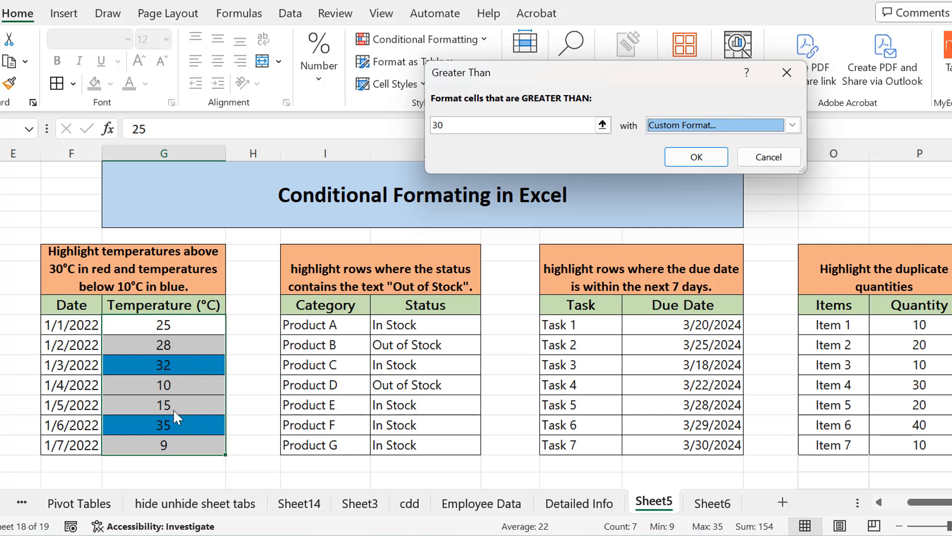
click(687, 159)
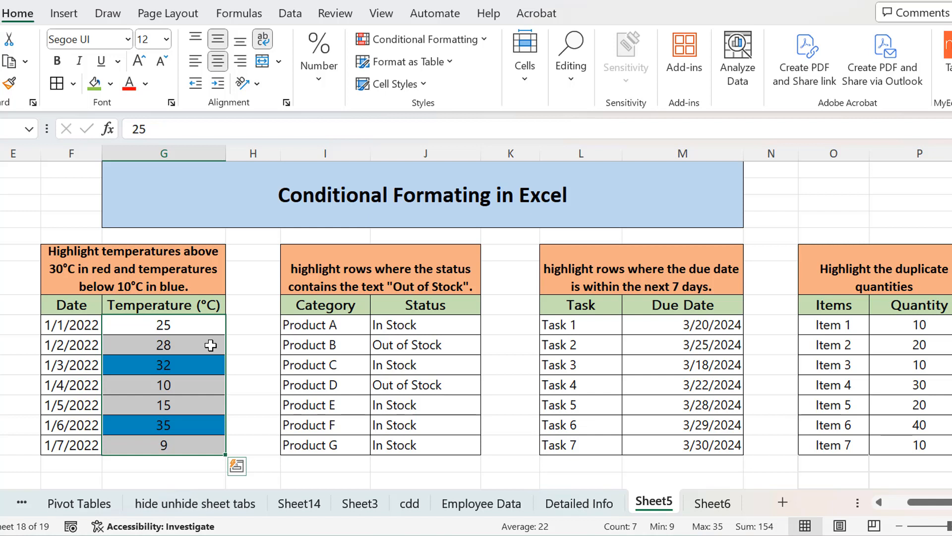
Check the heading's second criterion and start a Less Than highlight rule on all temperature values with a threshold of 10
click(244, 291)
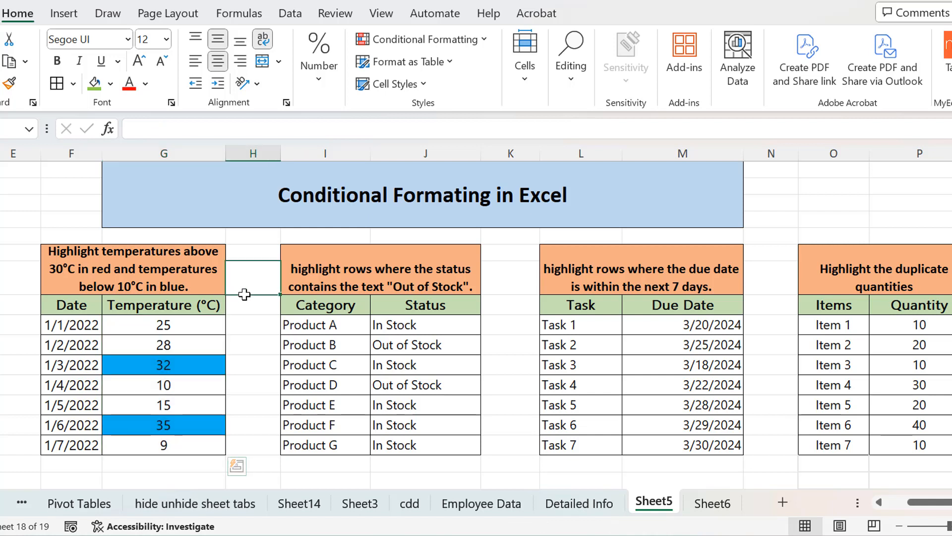
double_click(159, 260)
drag(136, 298, 188, 303)
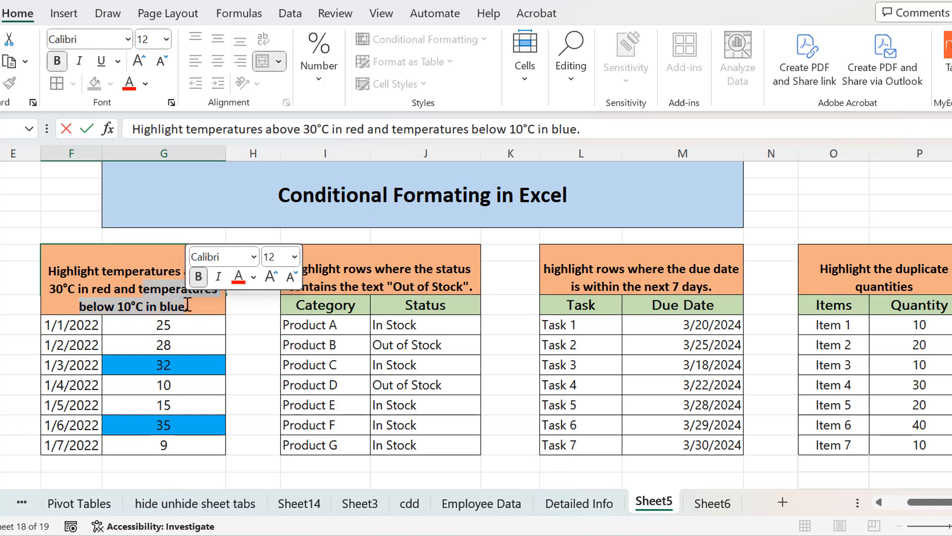
click(186, 345)
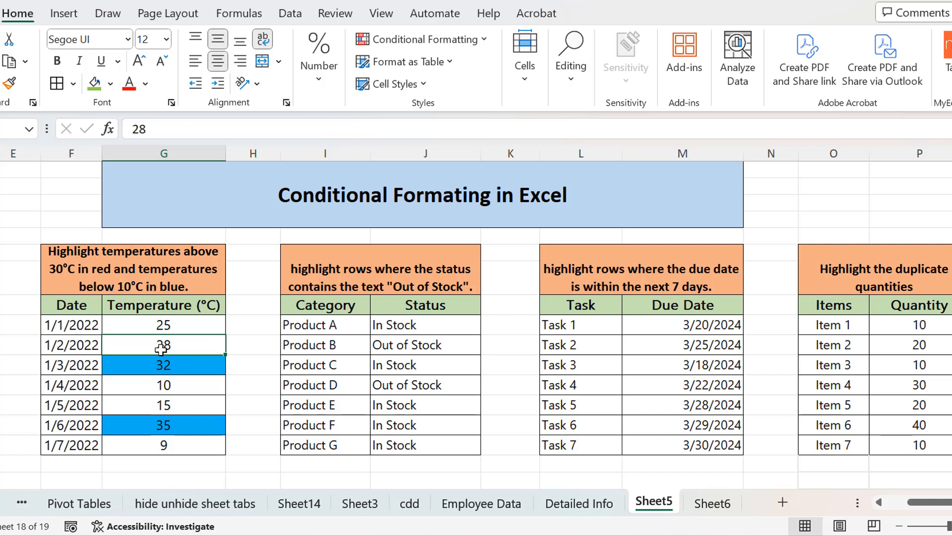
drag(183, 323, 185, 438)
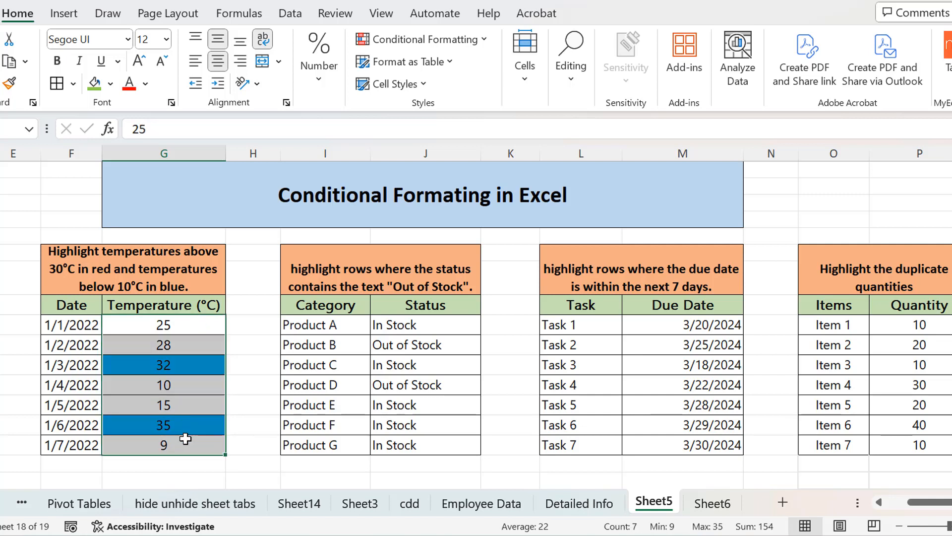
click(484, 39)
mouse_move(501, 67)
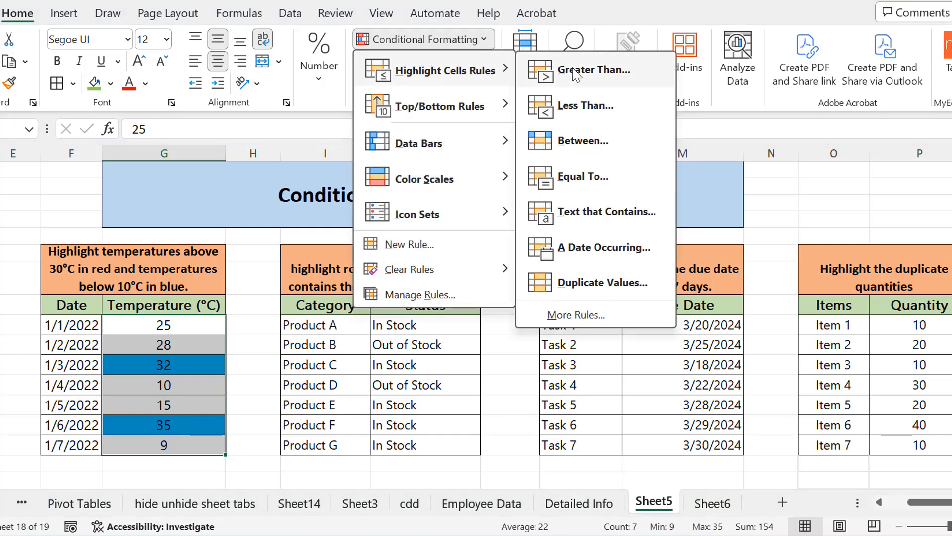
click(578, 104)
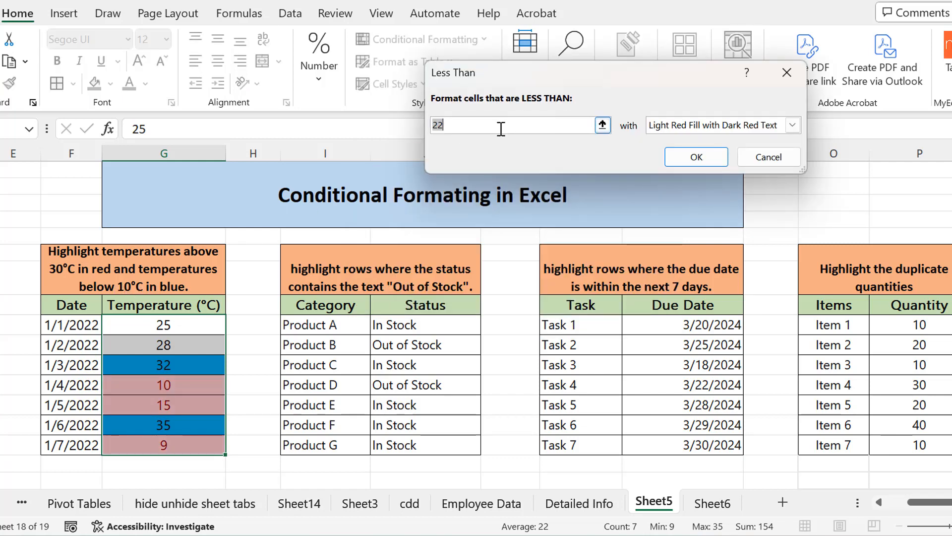
text(10)
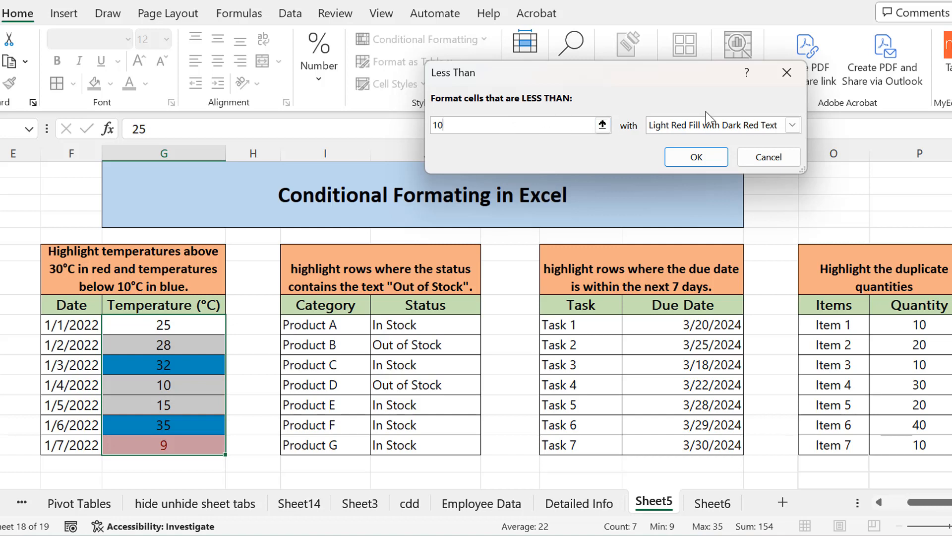
Format the cells matching the Less Than rule with Light Red Fill and apply the rule
click(792, 125)
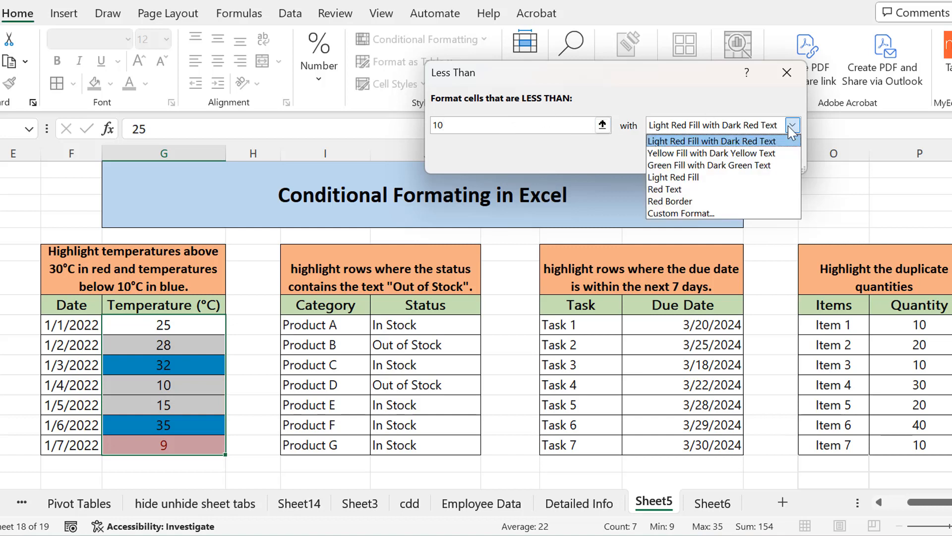
click(662, 180)
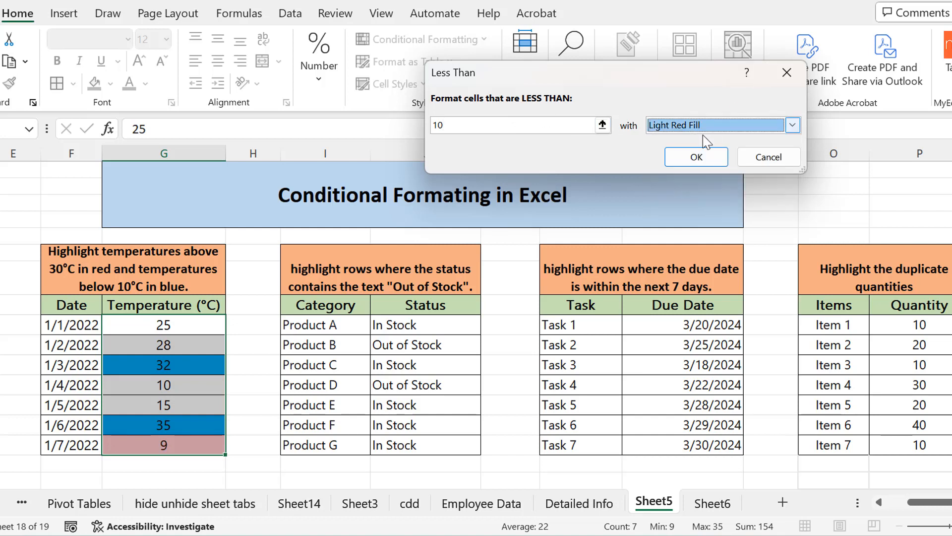
click(696, 158)
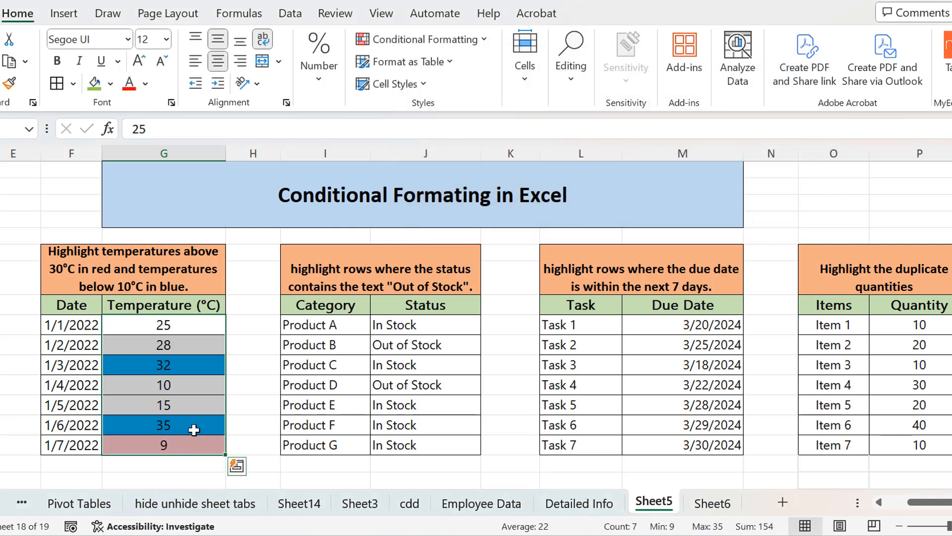
click(234, 408)
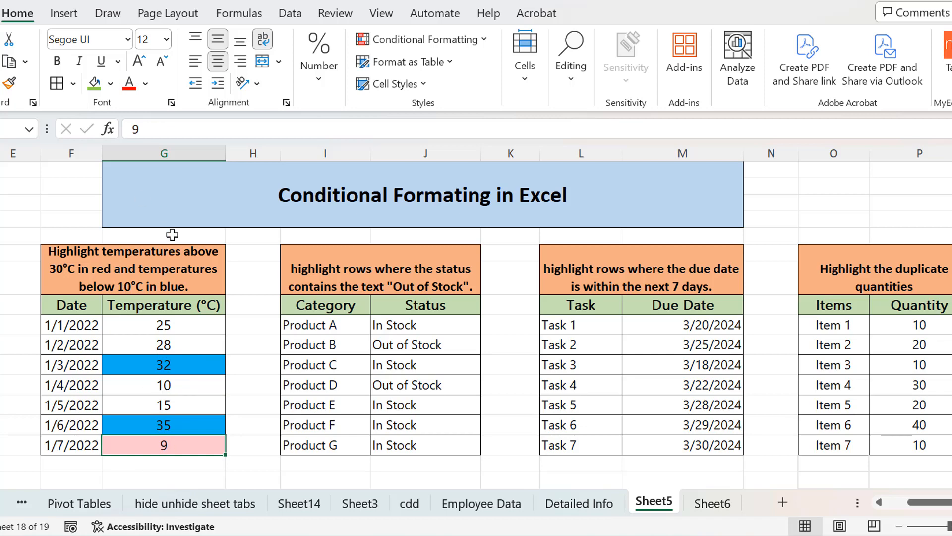
drag(107, 277, 171, 444)
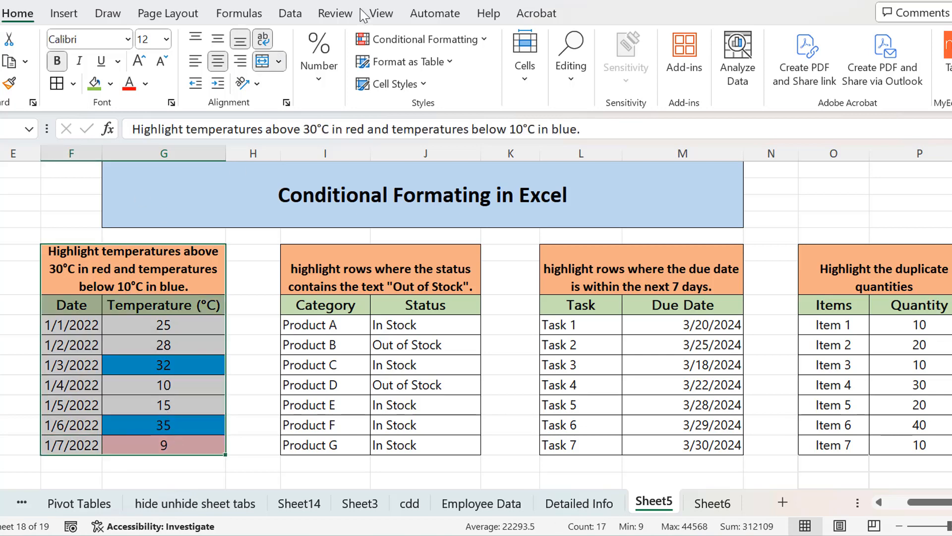
click(483, 39)
mouse_move(492, 69)
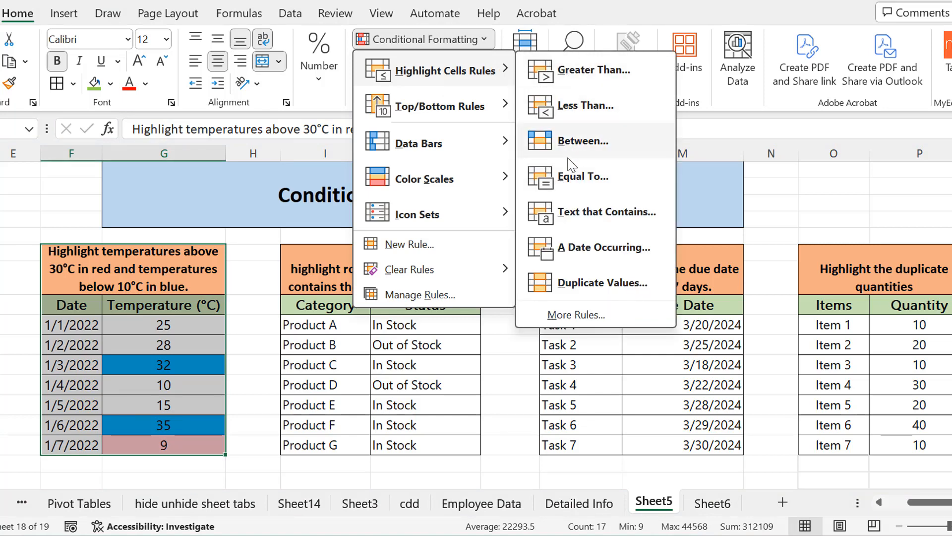
drag(183, 267, 168, 457)
Examine the product table's heading criterion, its Category entries and its Status values
click(368, 340)
drag(377, 278, 404, 444)
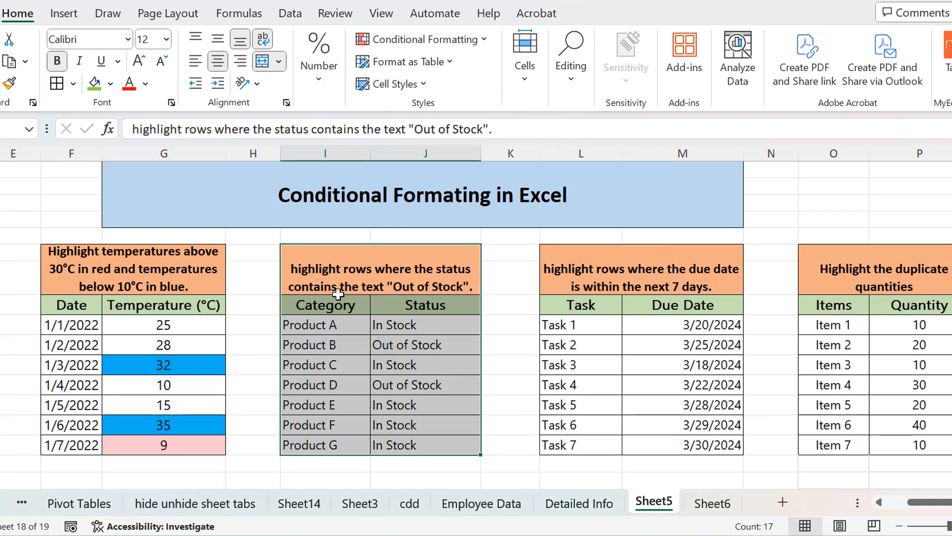
click(416, 349)
click(343, 326)
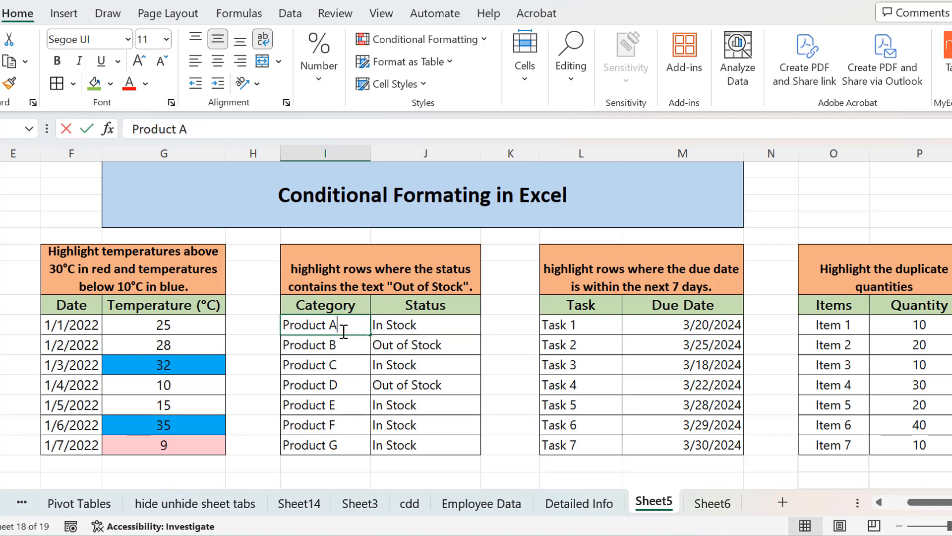
click(340, 424)
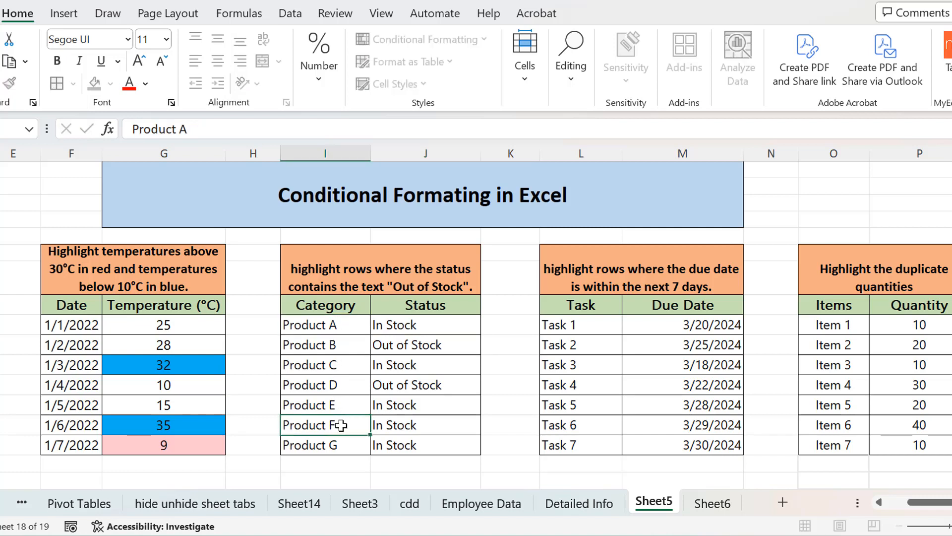
click(449, 325)
drag(450, 419, 449, 441)
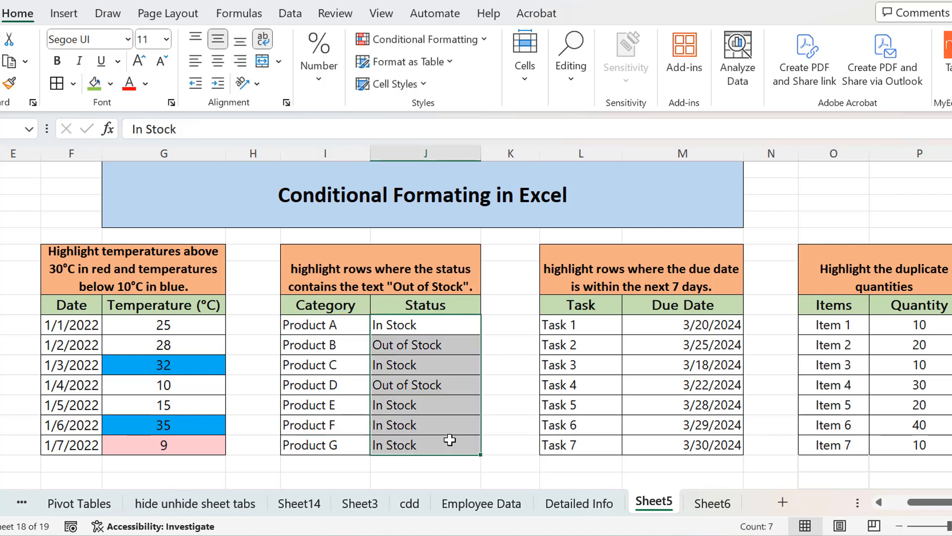
click(422, 331)
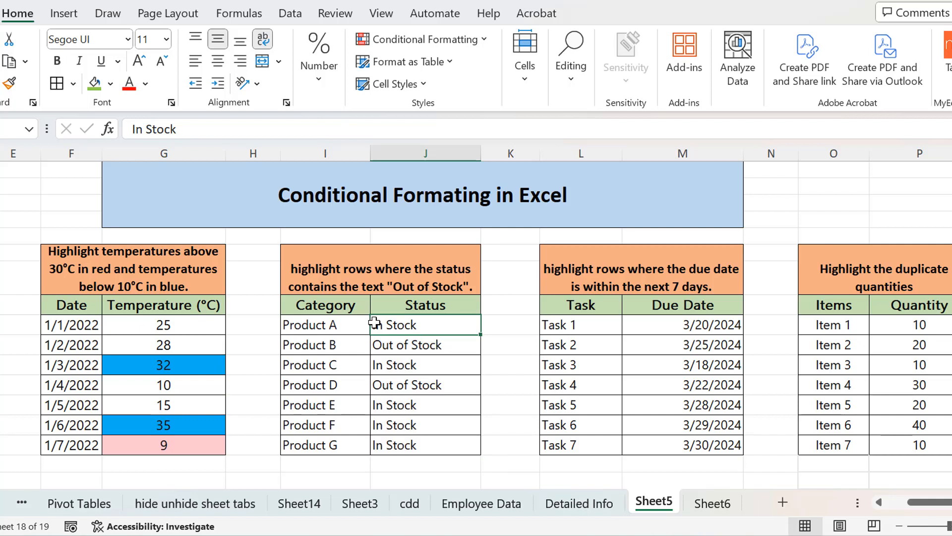
Highlight all Status cells containing the text "Out of Stock" with Light Red Fill with Dark Red Text
drag(423, 333, 422, 439)
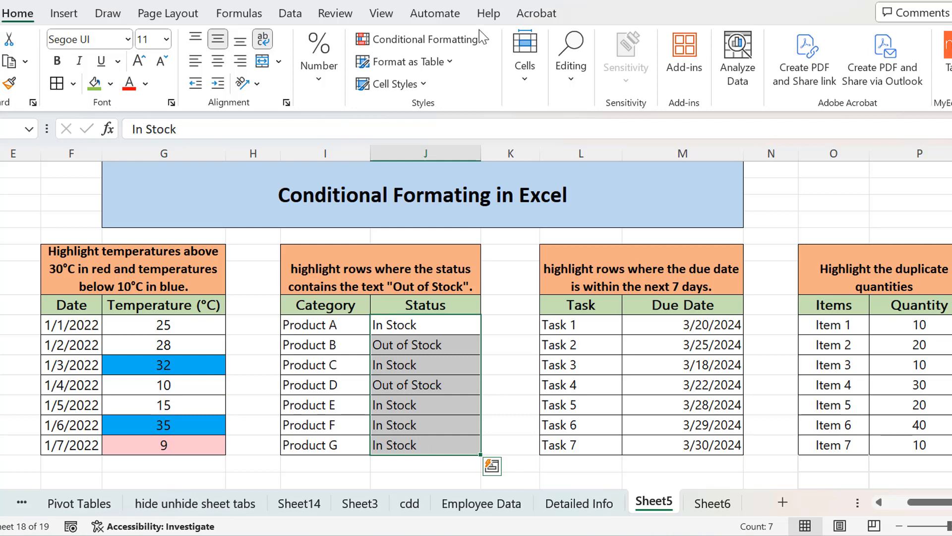
click(483, 42)
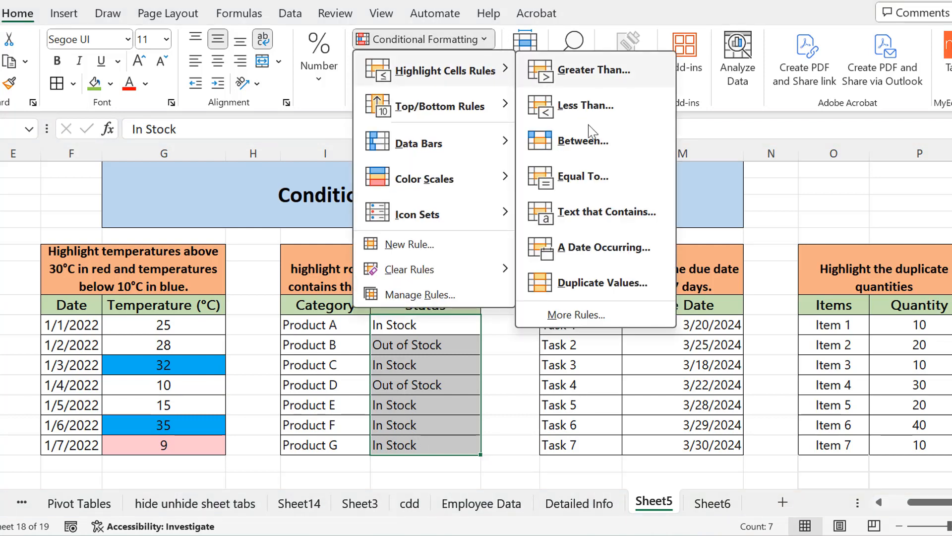
click(615, 213)
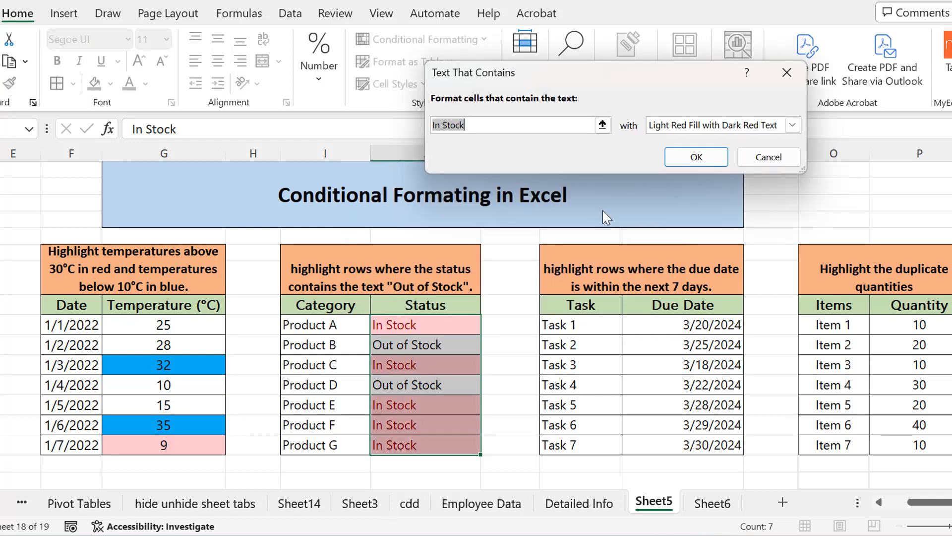
click(480, 123)
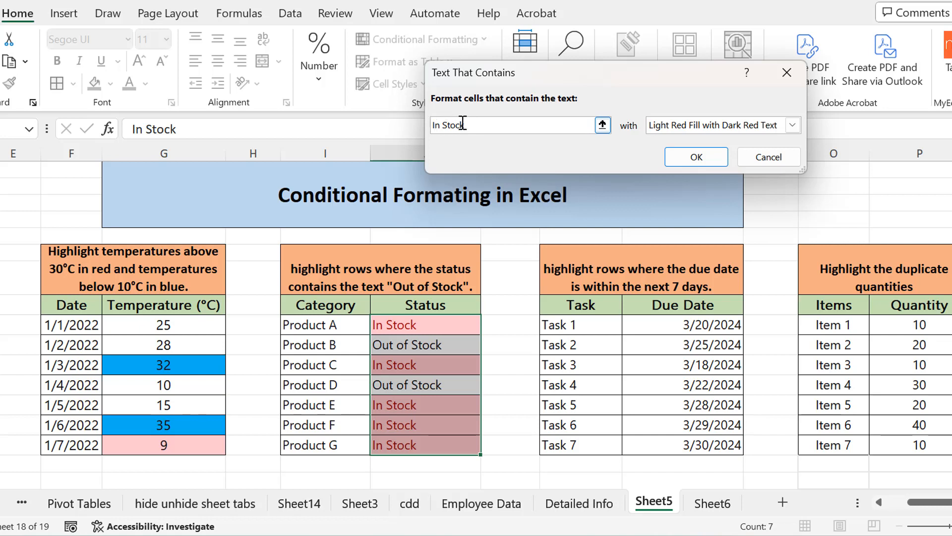
drag(477, 124, 431, 125)
key(BackSpace)
text(Out of Stock)
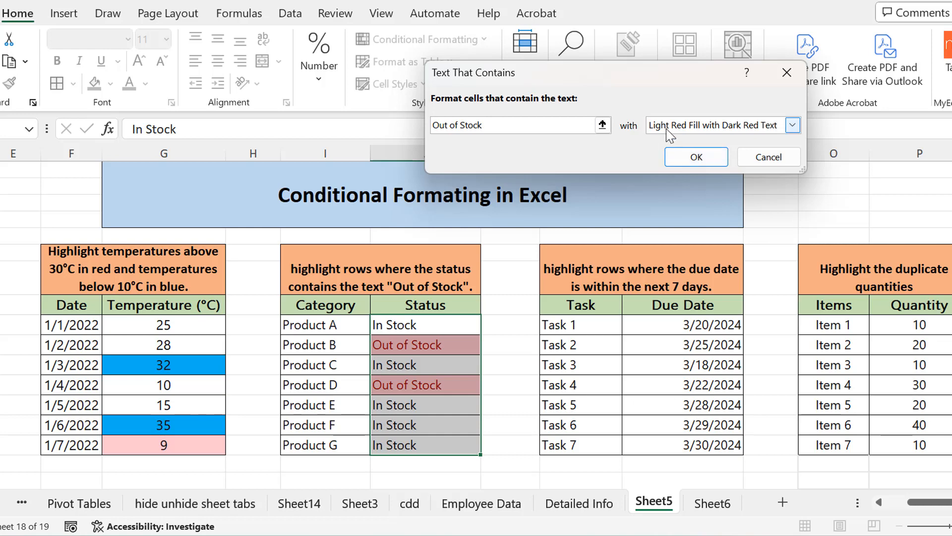
click(696, 157)
click(425, 391)
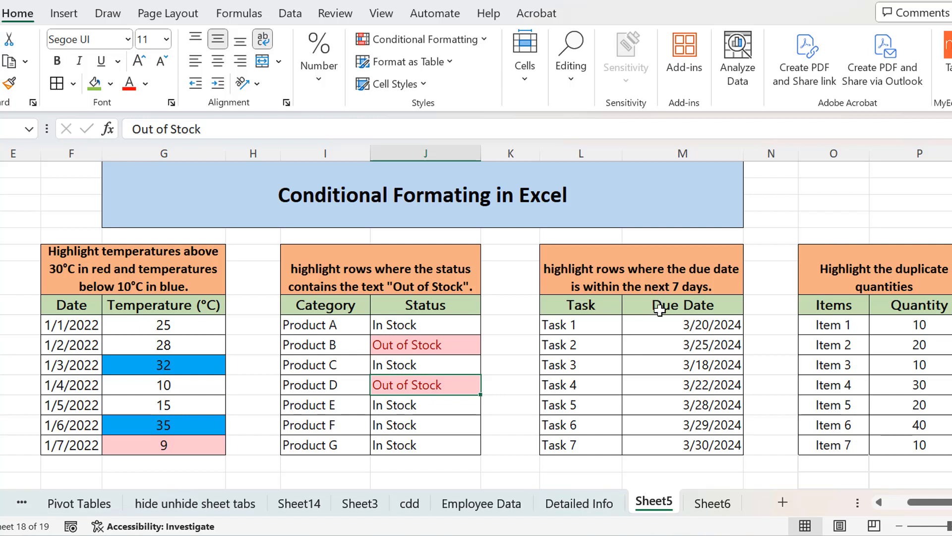
Start a Date Occurring highlight rule on all dates in the Due Date column, keeping the dates in view
drag(660, 324, 662, 437)
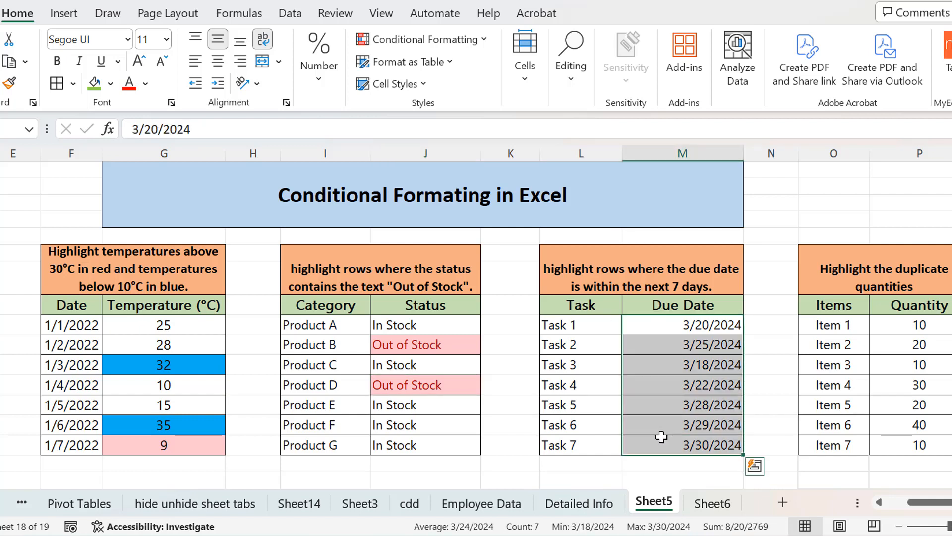
click(578, 333)
key(ctrl+Down)
click(648, 355)
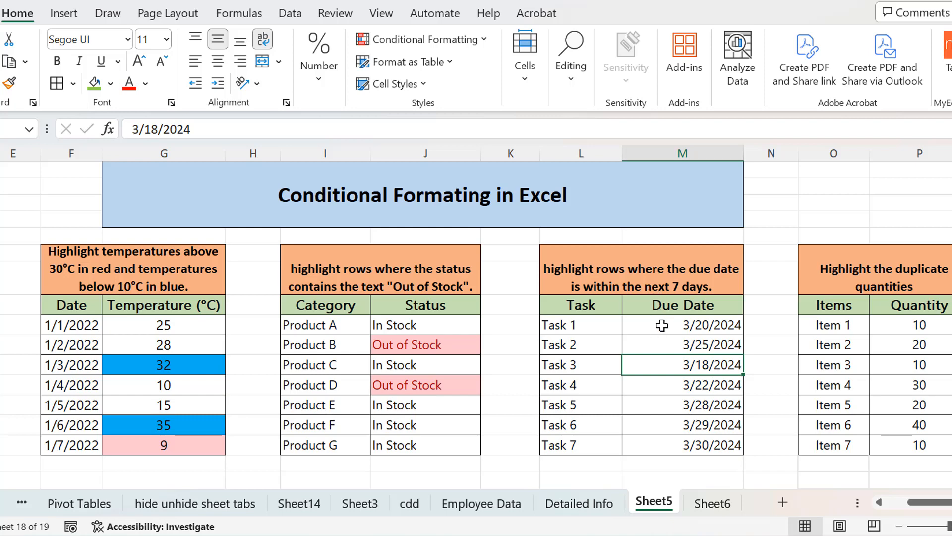
drag(662, 325, 682, 445)
click(456, 39)
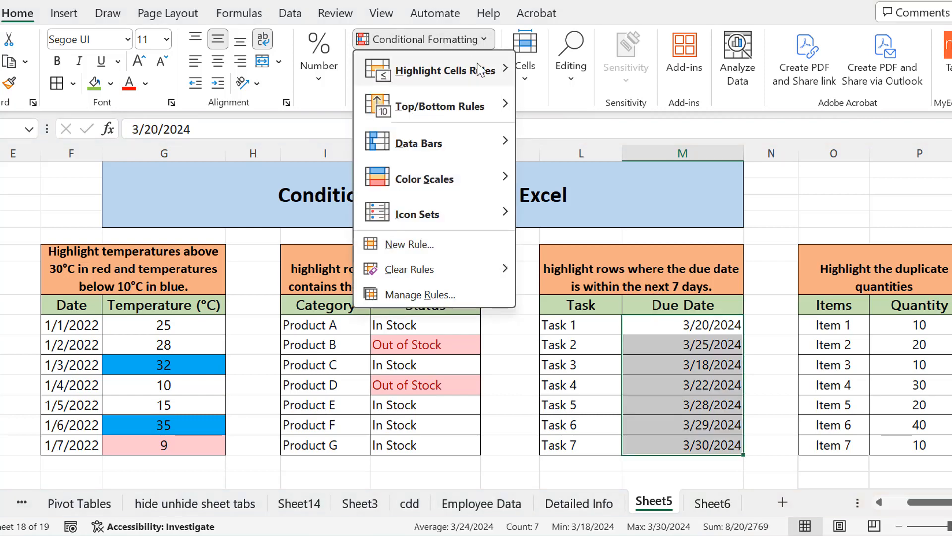
mouse_move(481, 69)
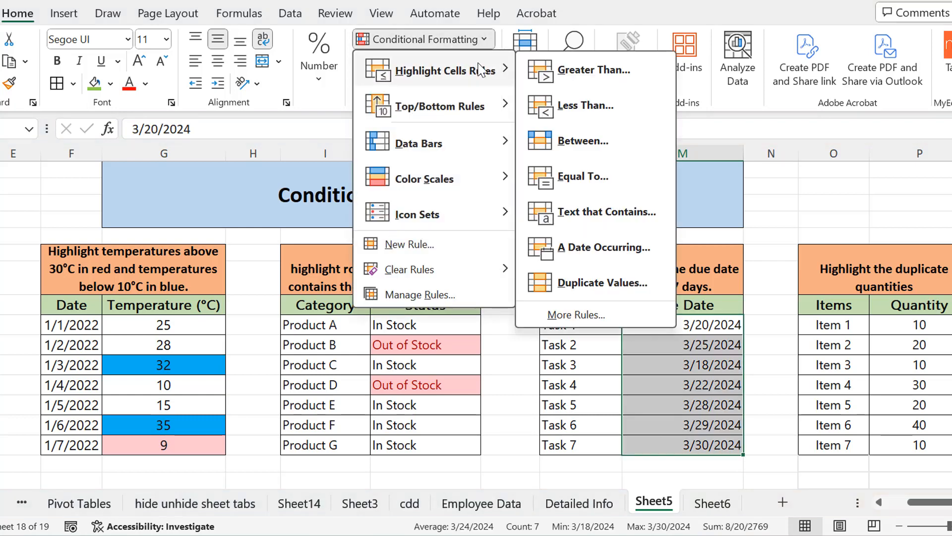
click(598, 251)
drag(661, 127, 421, 289)
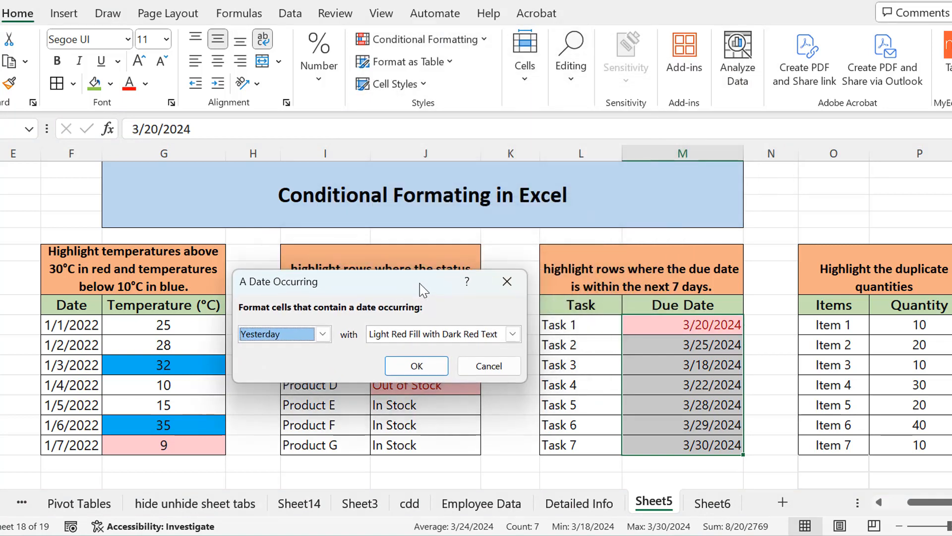
Set the date rule to Next week with Light Red Fill with Dark Red Text and apply it
click(323, 334)
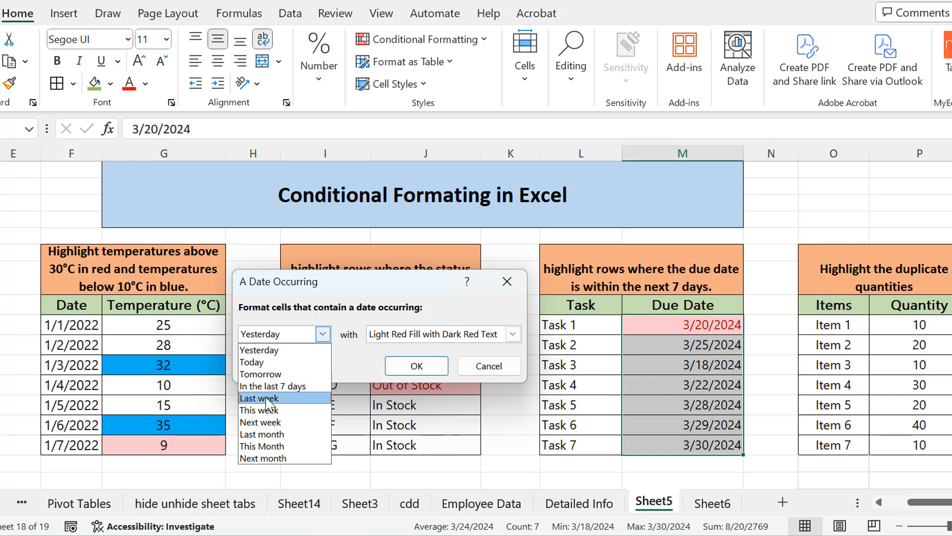
click(266, 422)
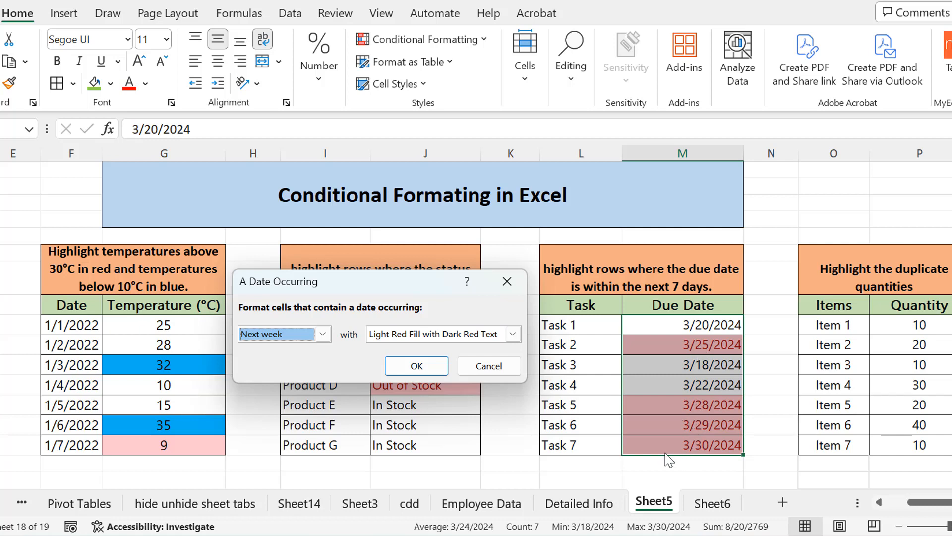
click(423, 367)
click(719, 386)
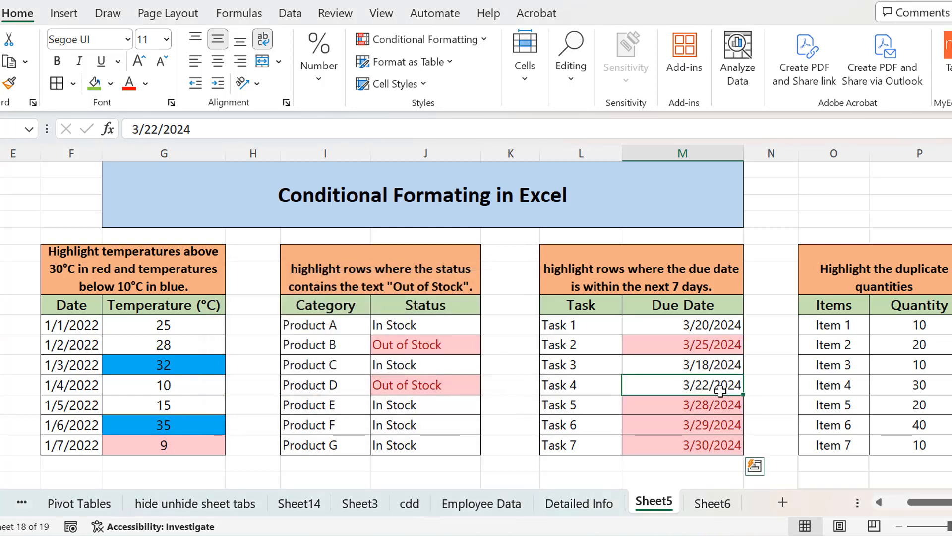
Start a Duplicate Values highlight rule on all values in the Quantity column
click(871, 333)
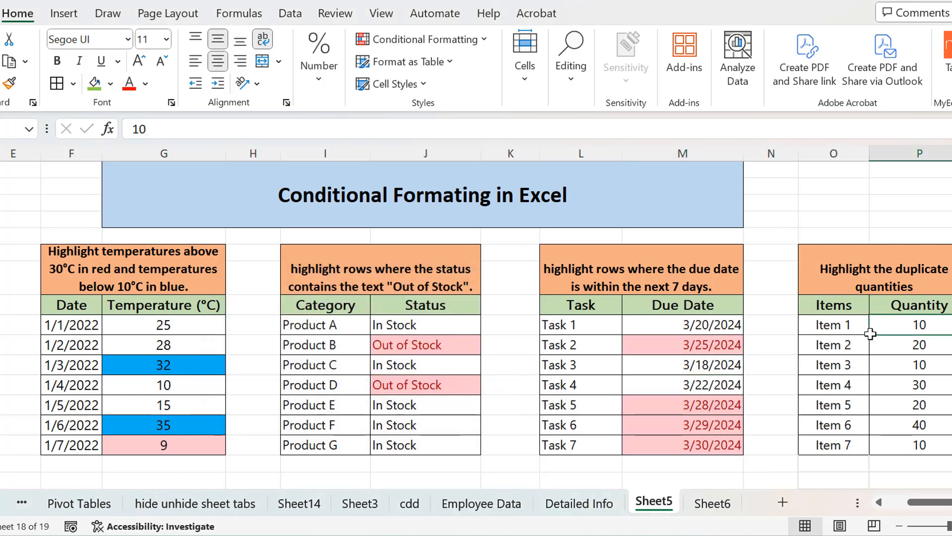
click(837, 326)
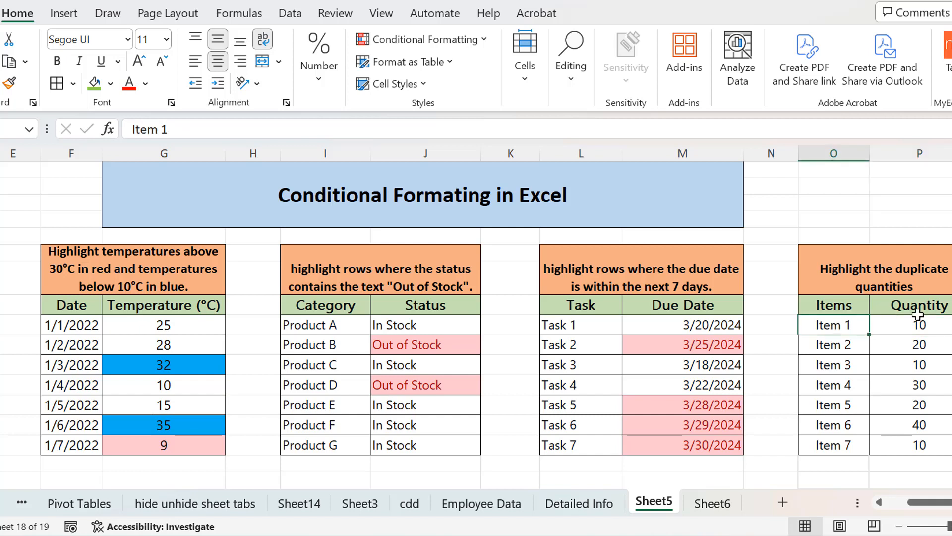
drag(915, 325, 921, 445)
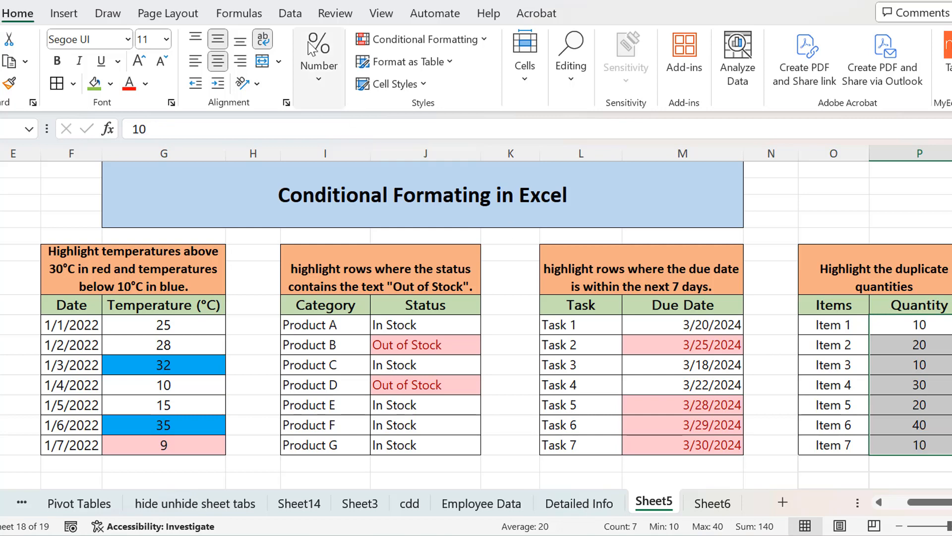
click(432, 38)
mouse_move(500, 68)
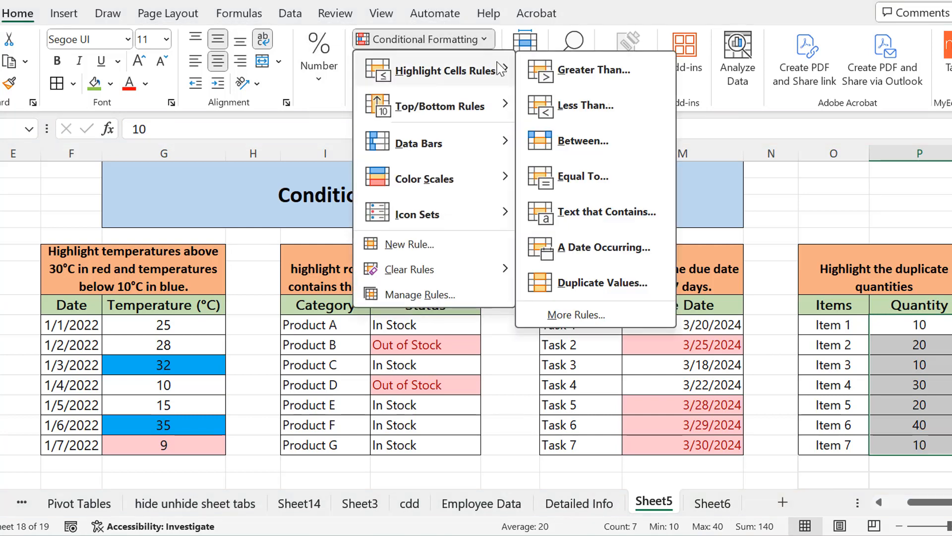
click(602, 284)
drag(416, 282, 681, 178)
Switch the rule to Unique values with Light Red Fill with Dark Red Text and apply it
click(559, 236)
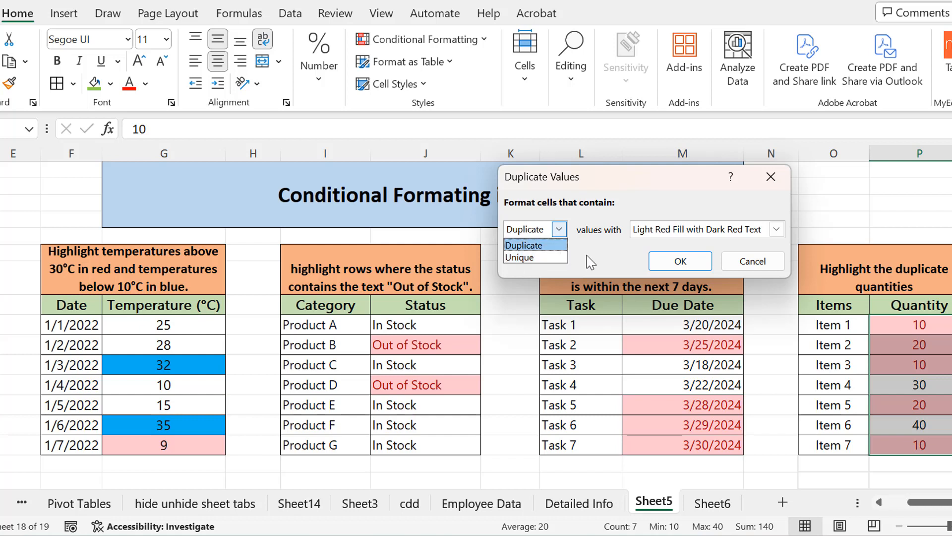
click(529, 258)
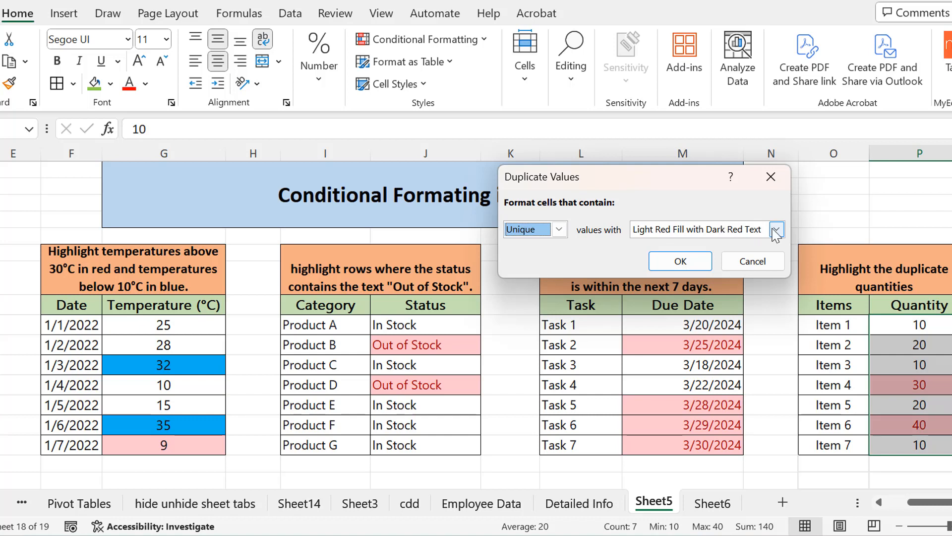
click(680, 261)
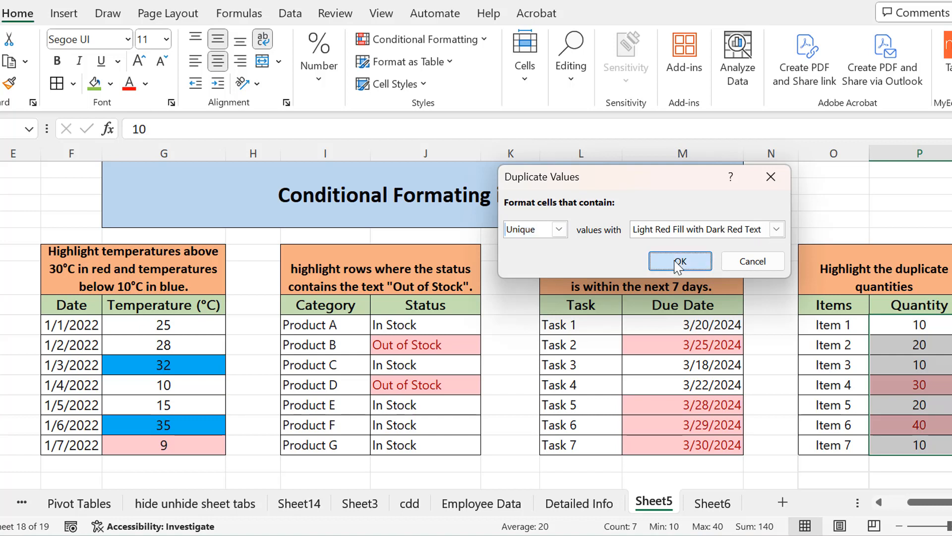
click(922, 359)
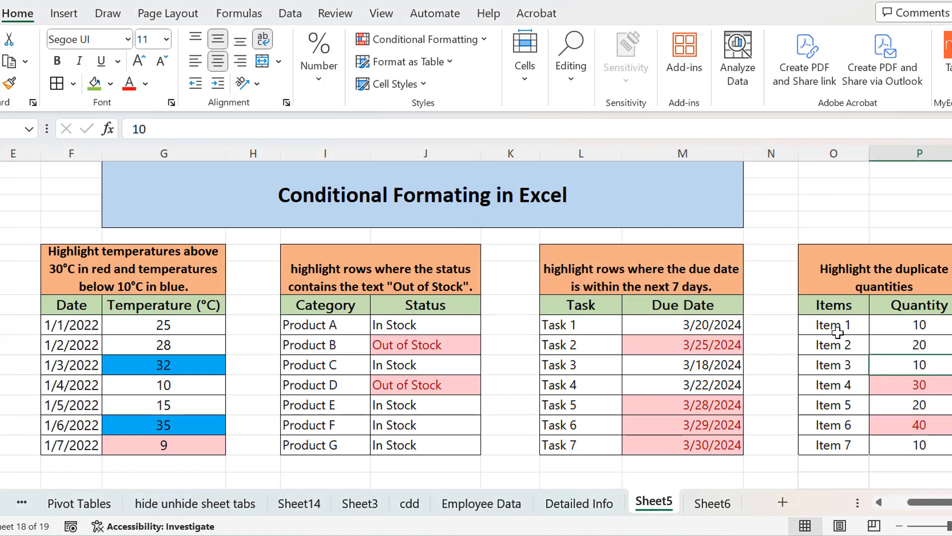
Add a Duplicate Values rule to all the quantities with Yellow Fill with Dark Yellow Text
drag(887, 326, 901, 449)
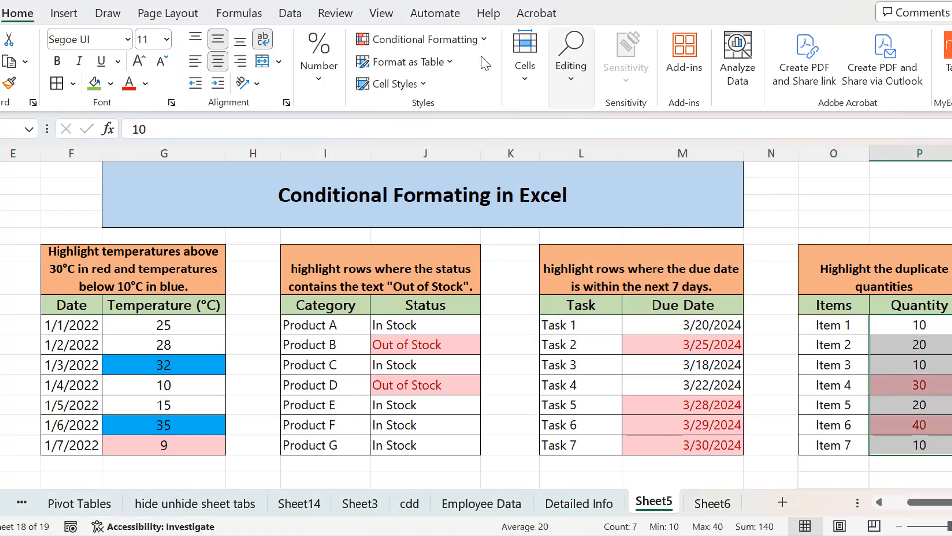
click(422, 39)
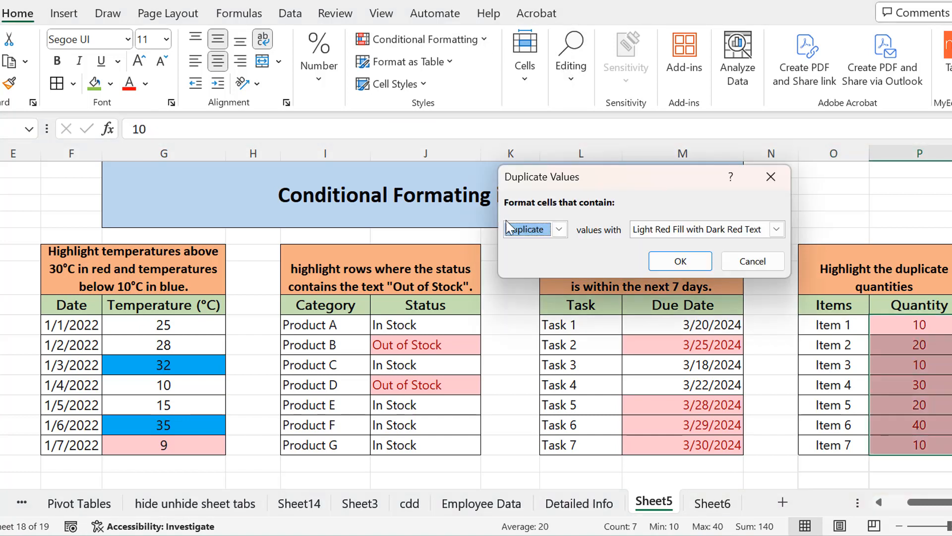
click(777, 229)
click(660, 257)
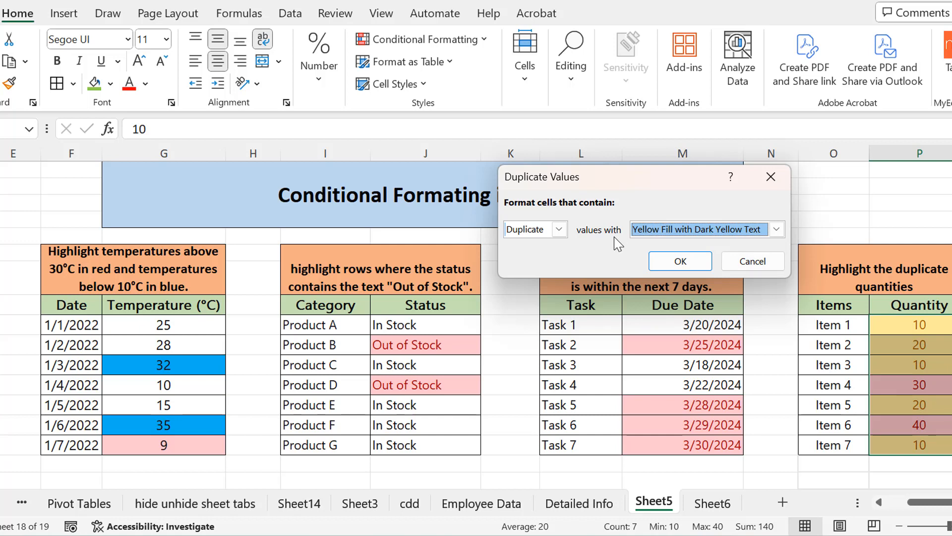
click(667, 261)
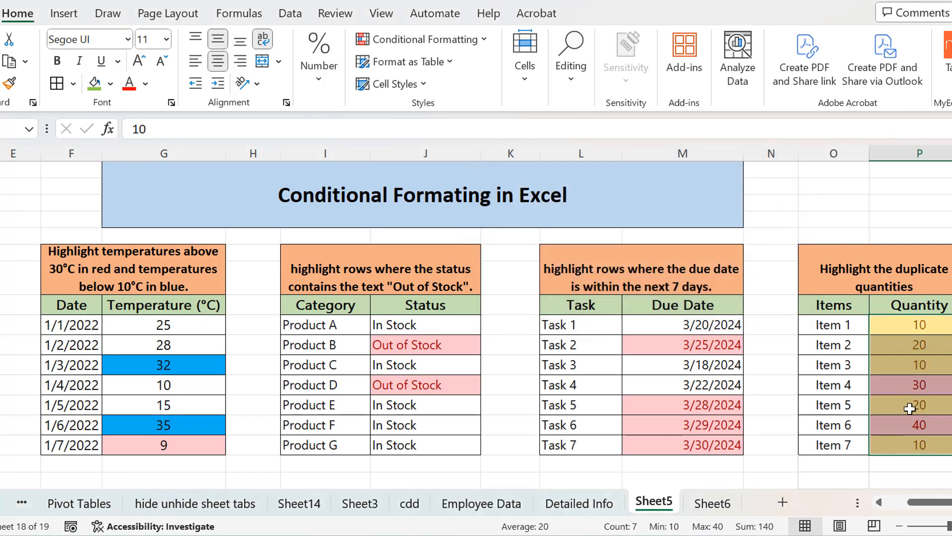
Check the highlighted Quantity cells, comparing the duplicate values with the unique ones
click(910, 408)
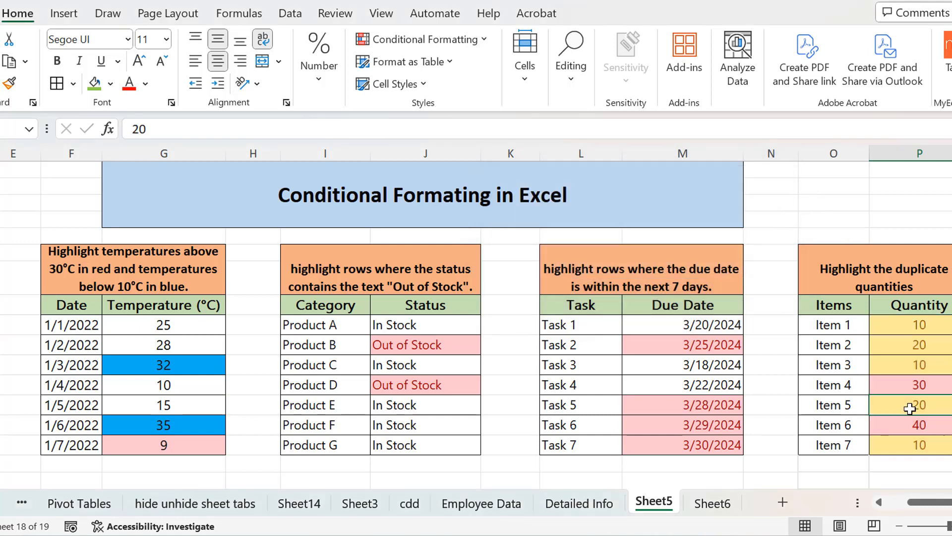
click(901, 333)
click(900, 365)
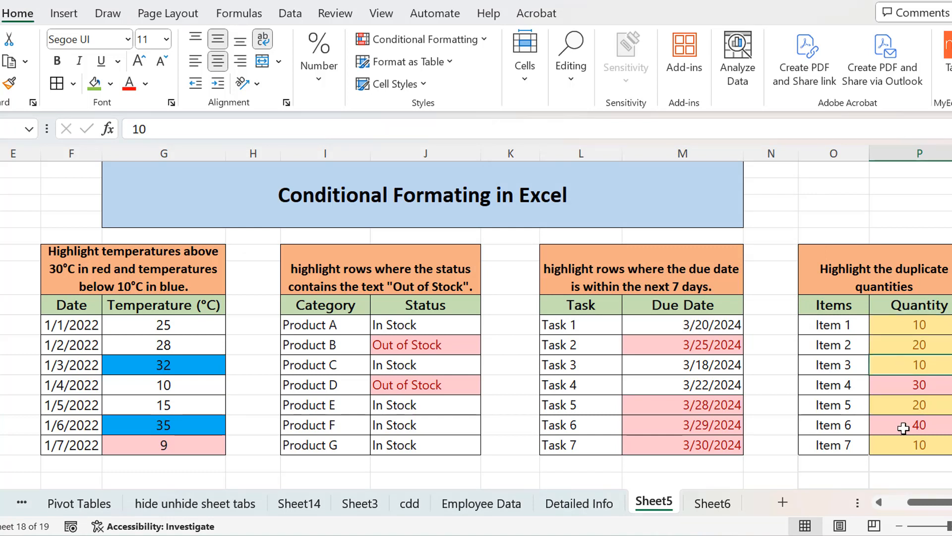
click(899, 449)
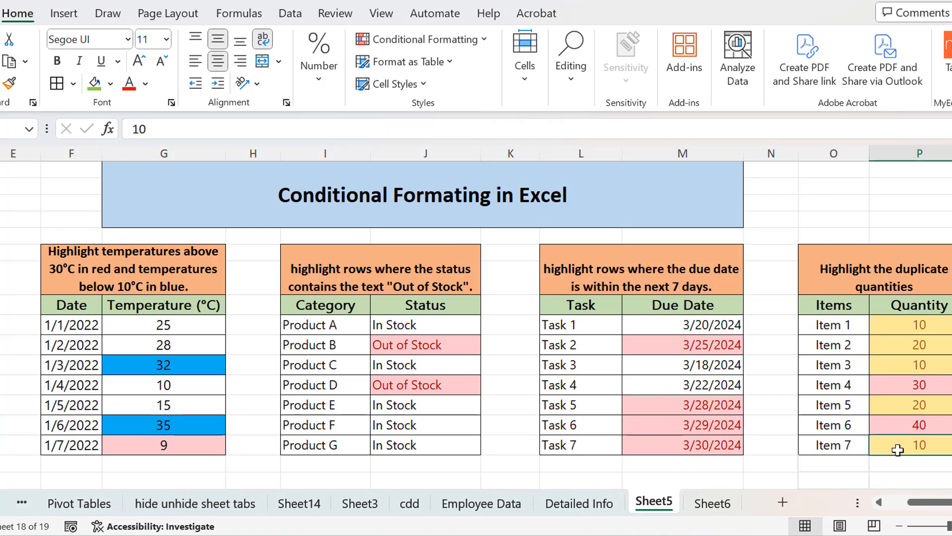
click(888, 345)
click(896, 415)
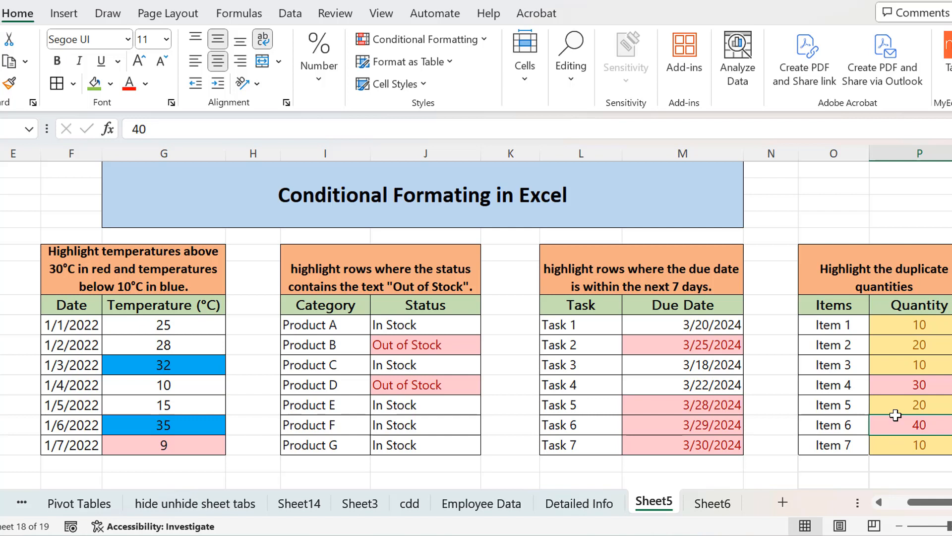
click(904, 387)
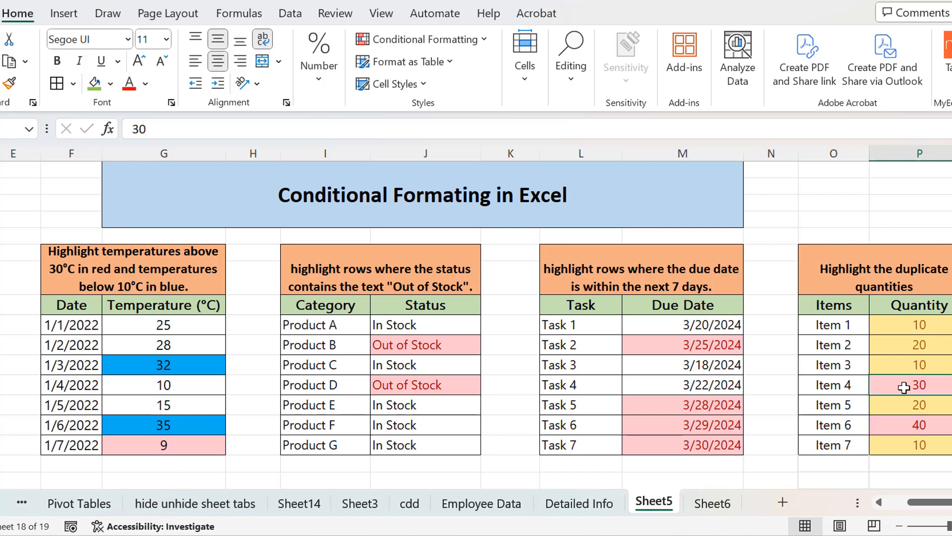
click(883, 425)
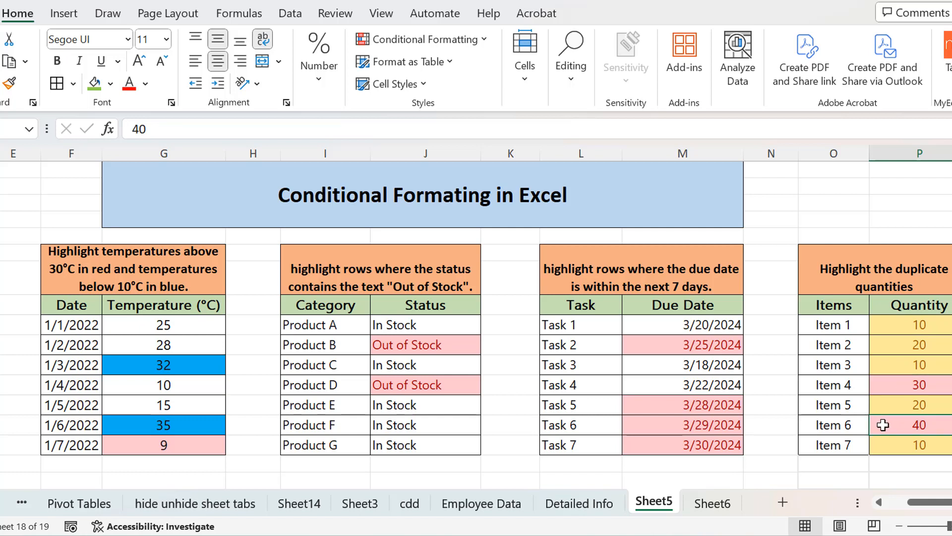